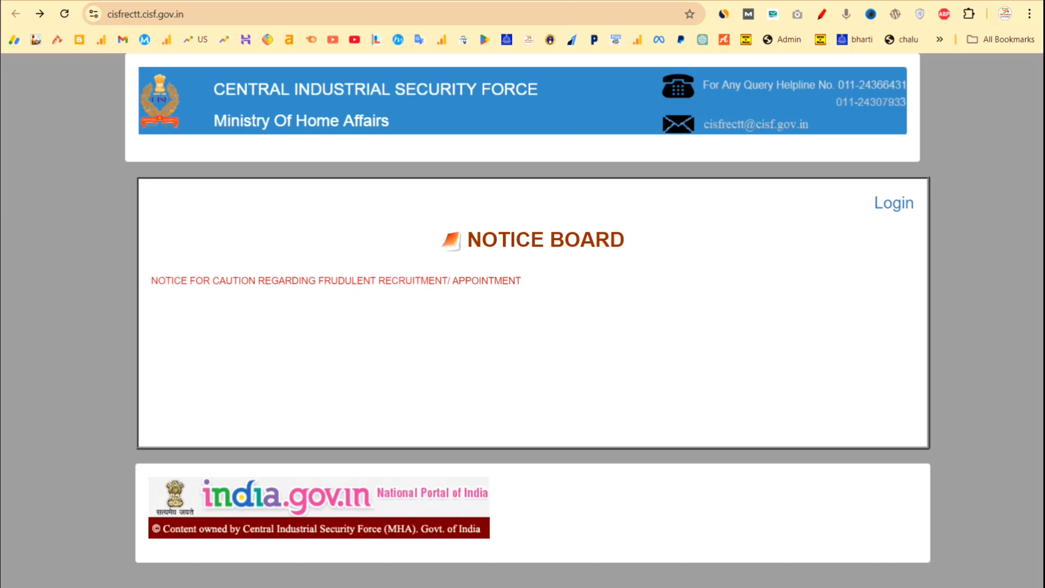
- Review the vacancy, eligibility, age limit, fee and deadline details on the majhinaukri.in CISF recruitment page
click(578, 1)
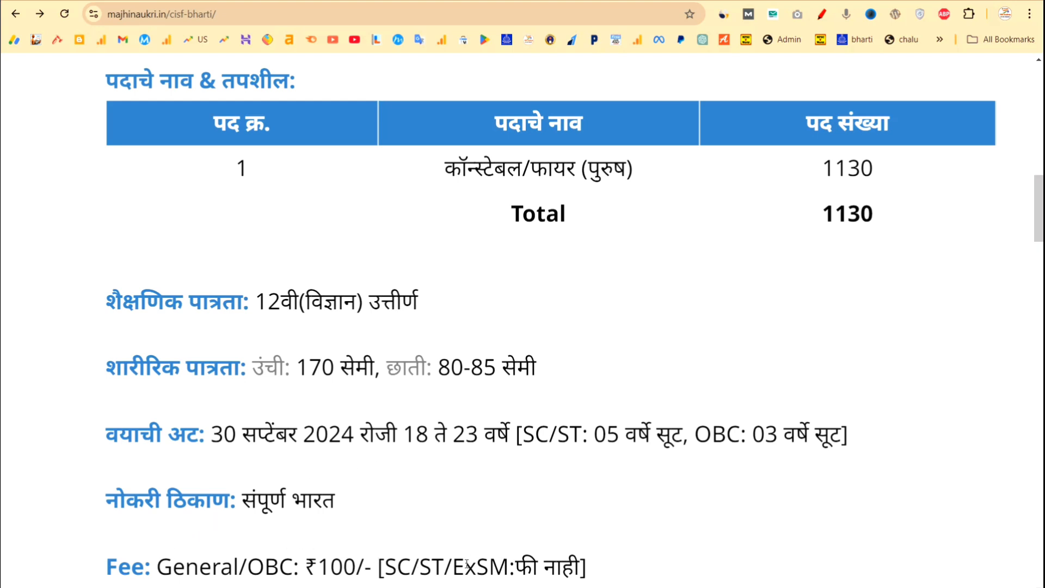
scroll(474, 549, down, 1)
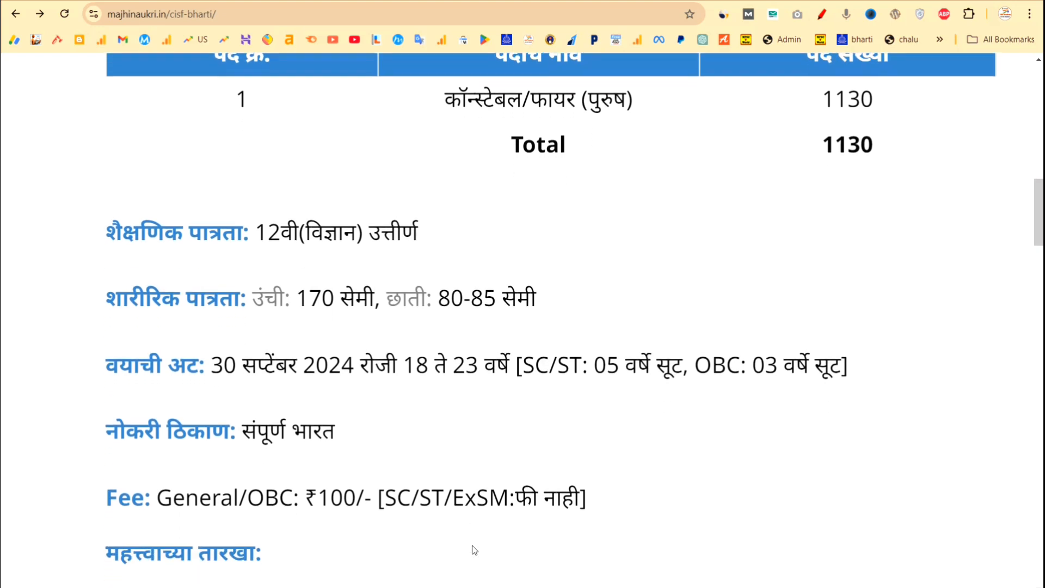
scroll(474, 550, down, 1)
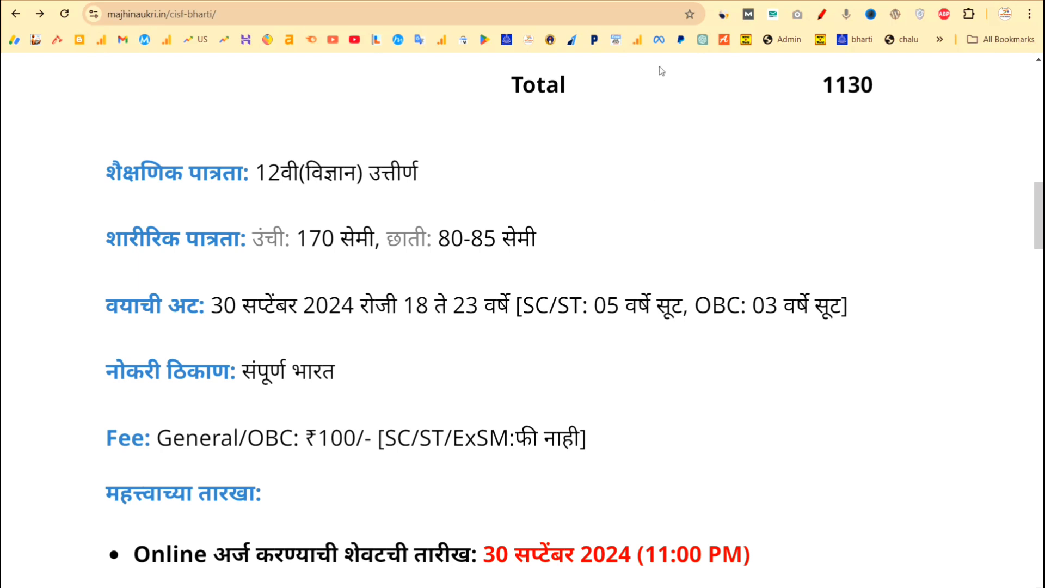
- Return to the CISF recruitment site, go to its login page and open the new registration form
key(ctrl+Tab)
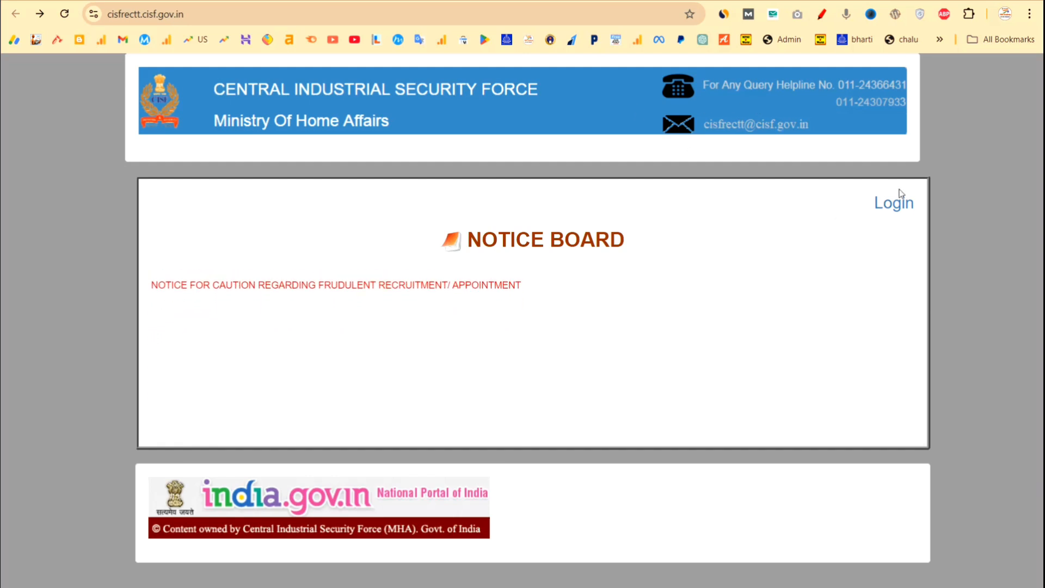
click(900, 205)
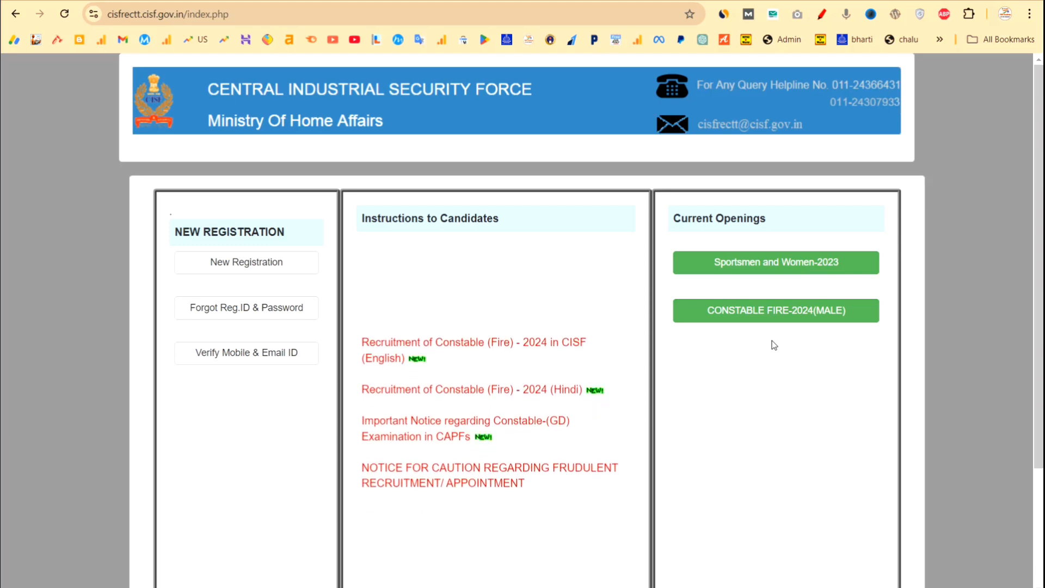
click(257, 273)
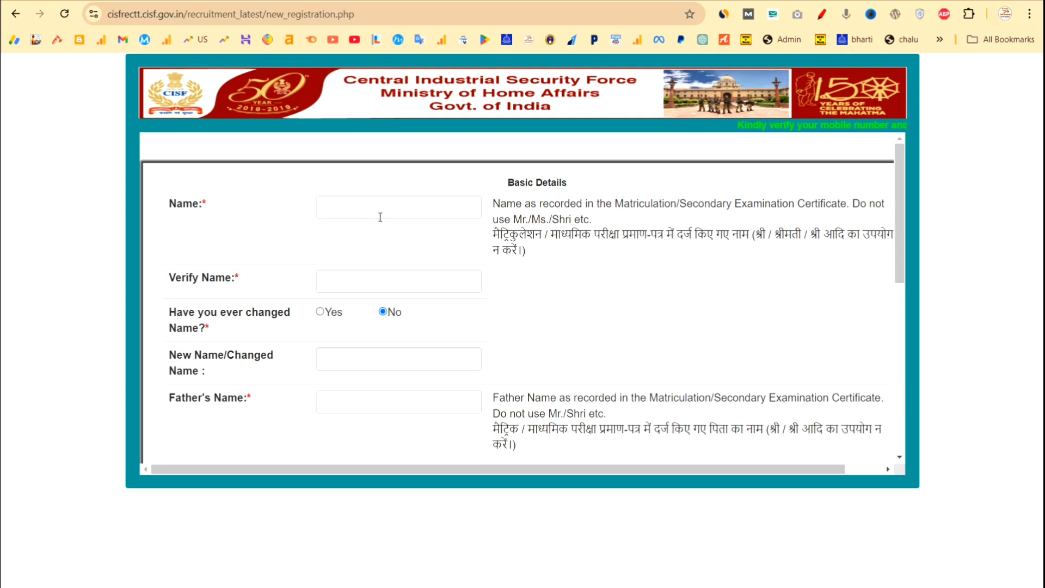
- Examine the Basic Details fields for the candidate's name, name change, parents' names, date of birth and gender
click(320, 311)
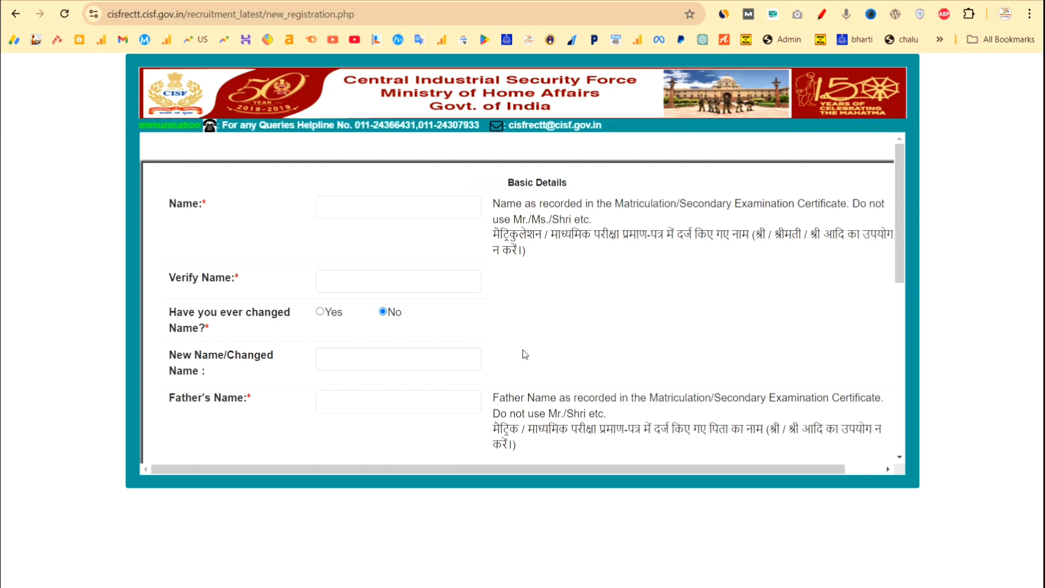
scroll(524, 354, down, 2)
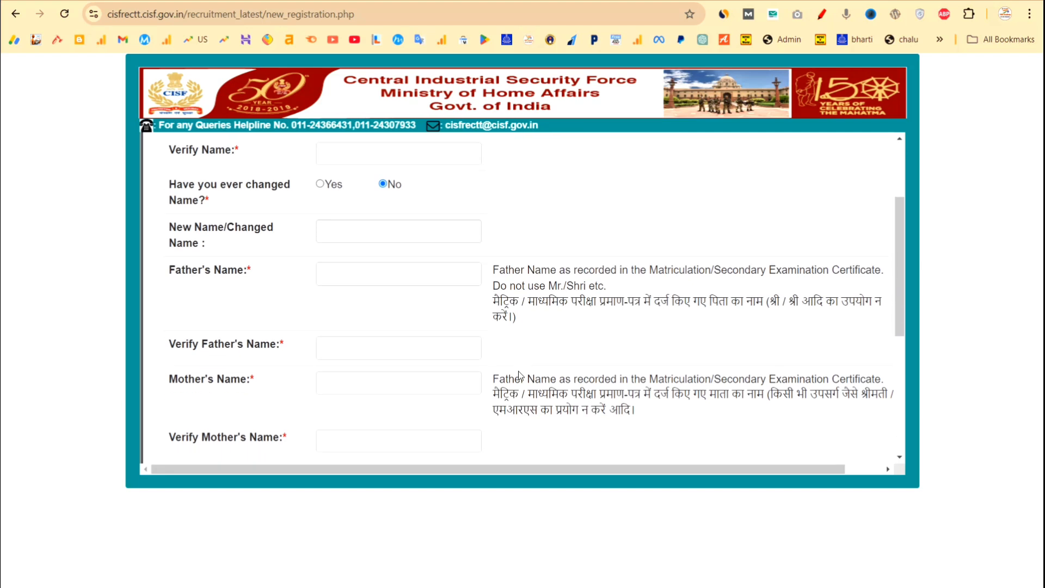
scroll(518, 374, down, 2)
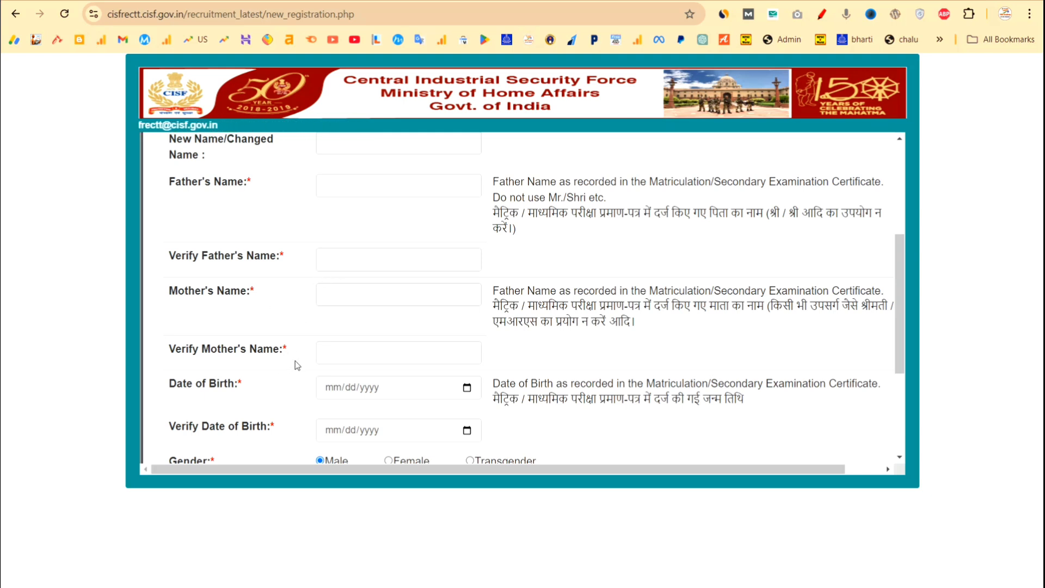
scroll(297, 364, up, 4)
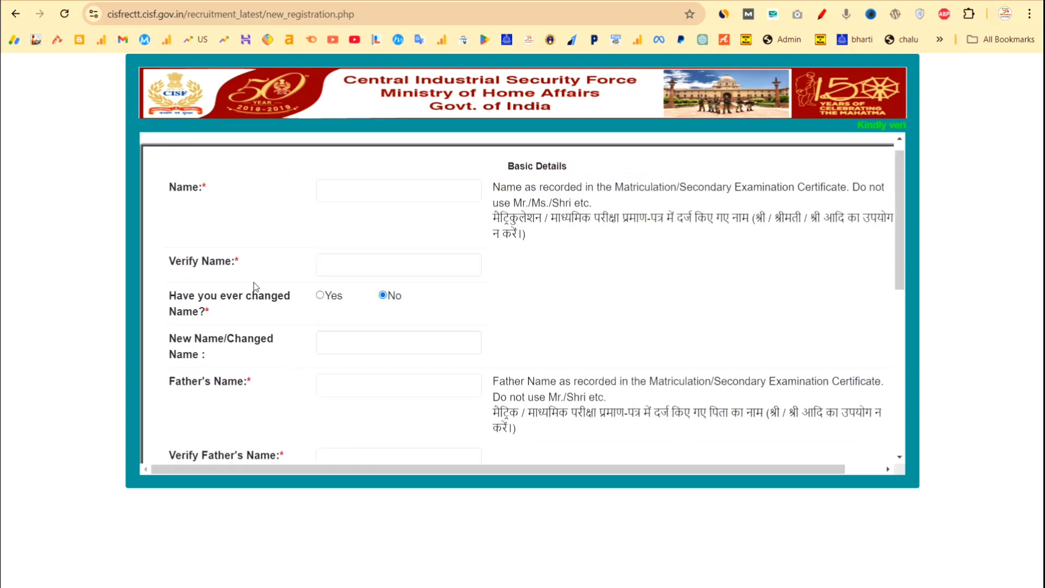
scroll(302, 279, down, 2)
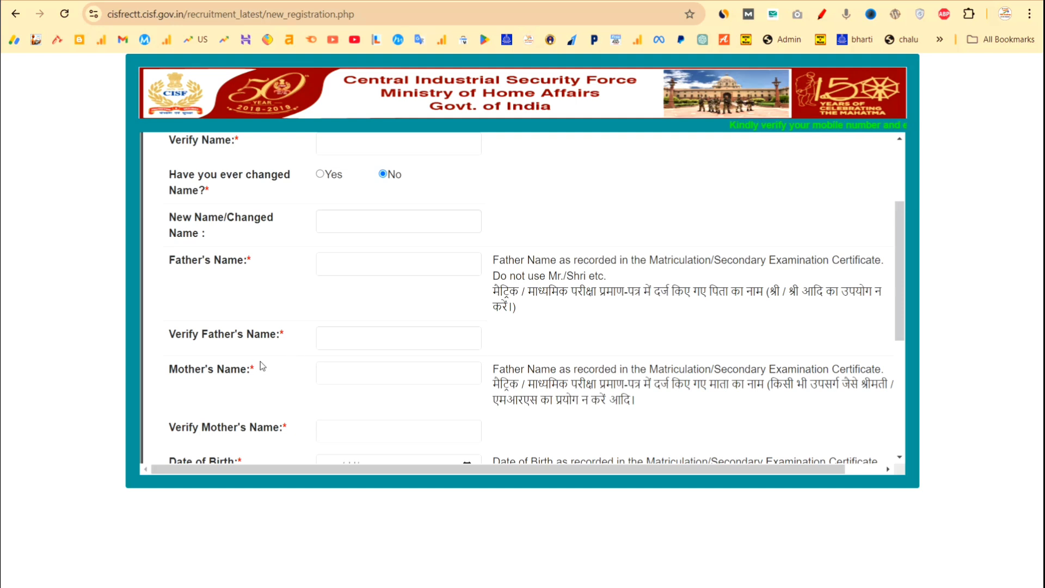
scroll(265, 366, down, 3)
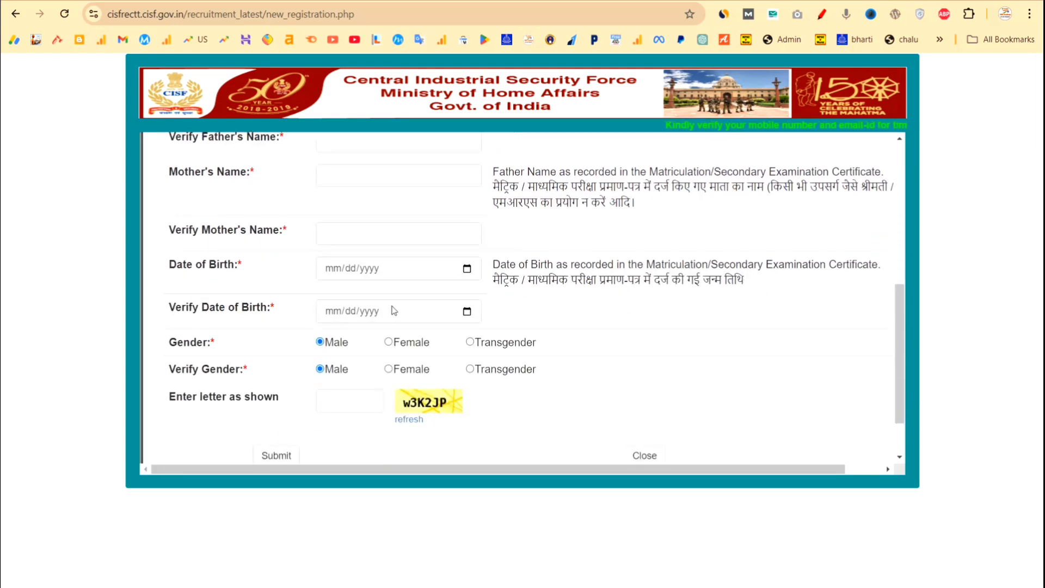
- Fill in the candidate's date of birth in the Basic Details form using the calendar
click(466, 270)
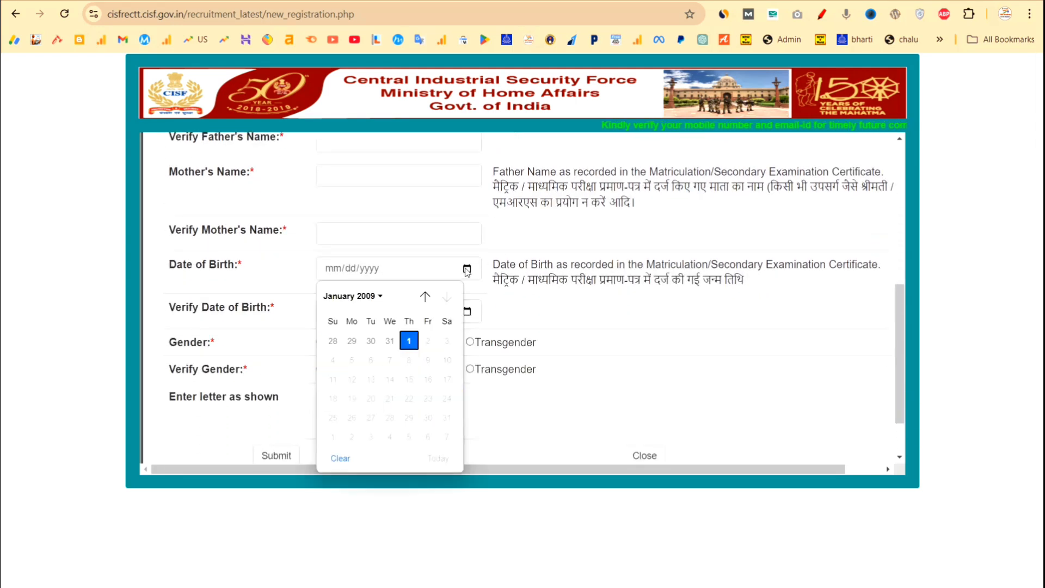
click(360, 296)
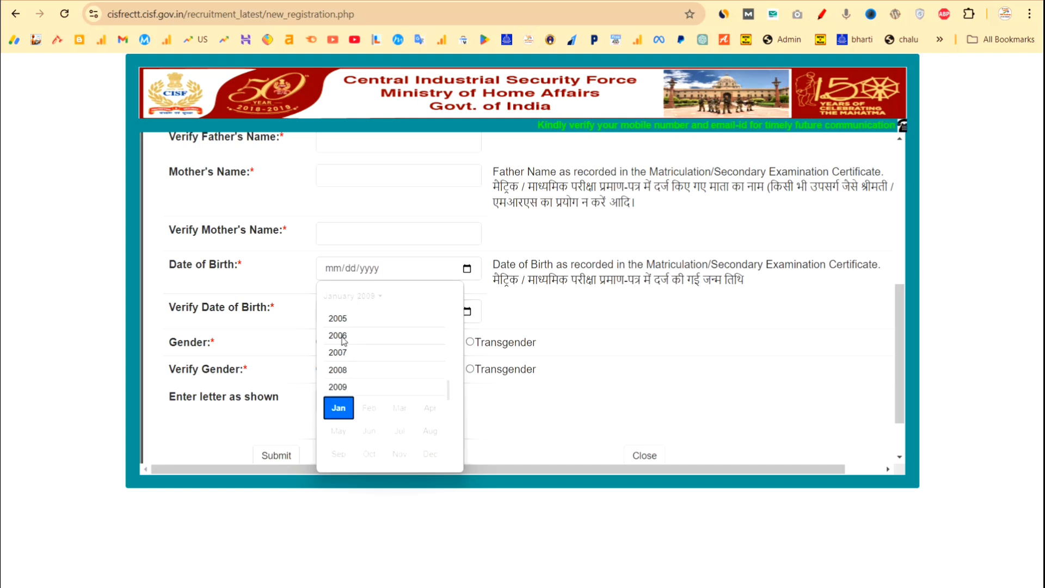
scroll(338, 354, up, 2)
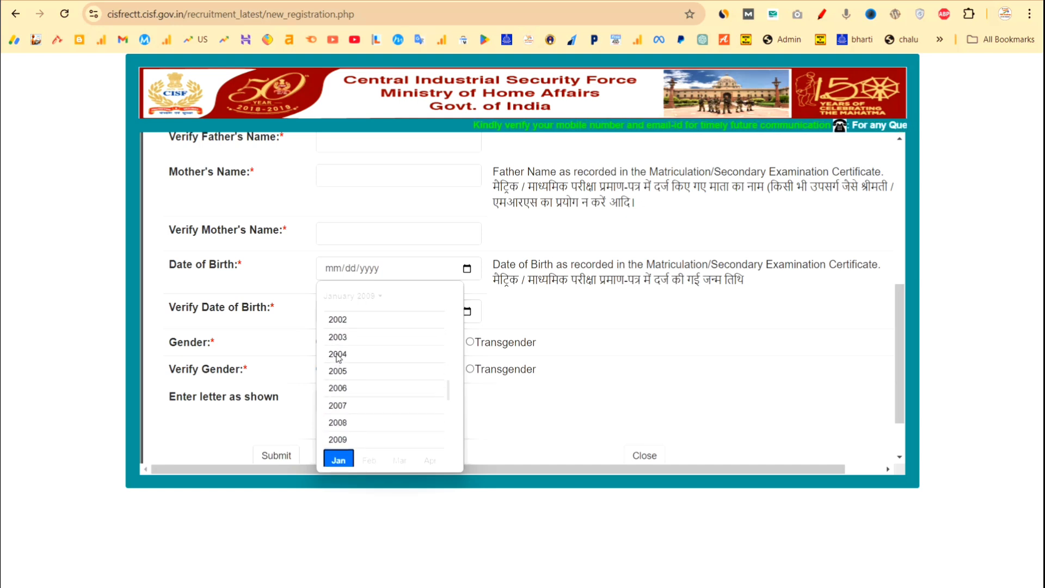
scroll(337, 353, up, 3)
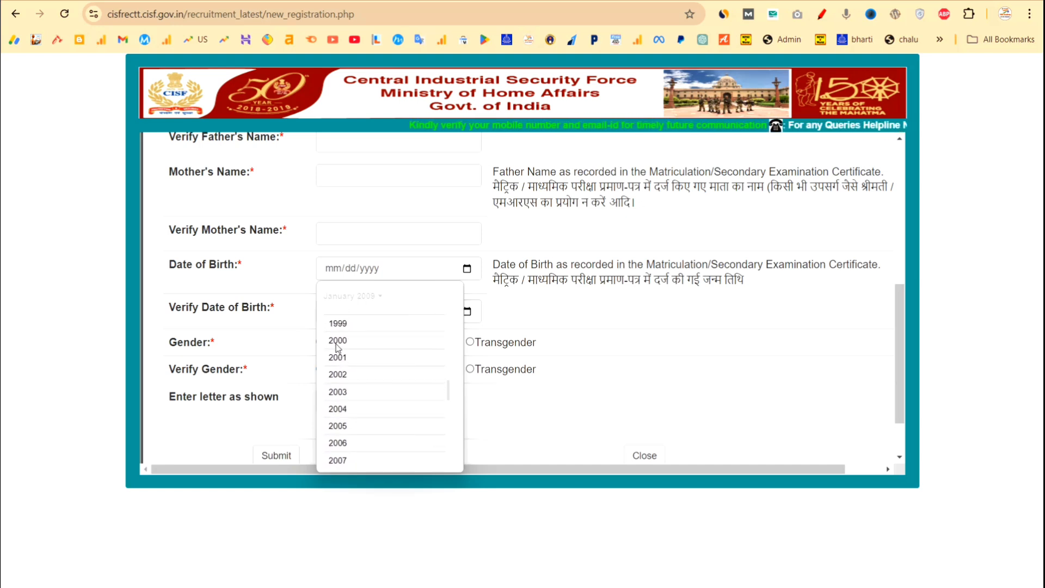
click(337, 341)
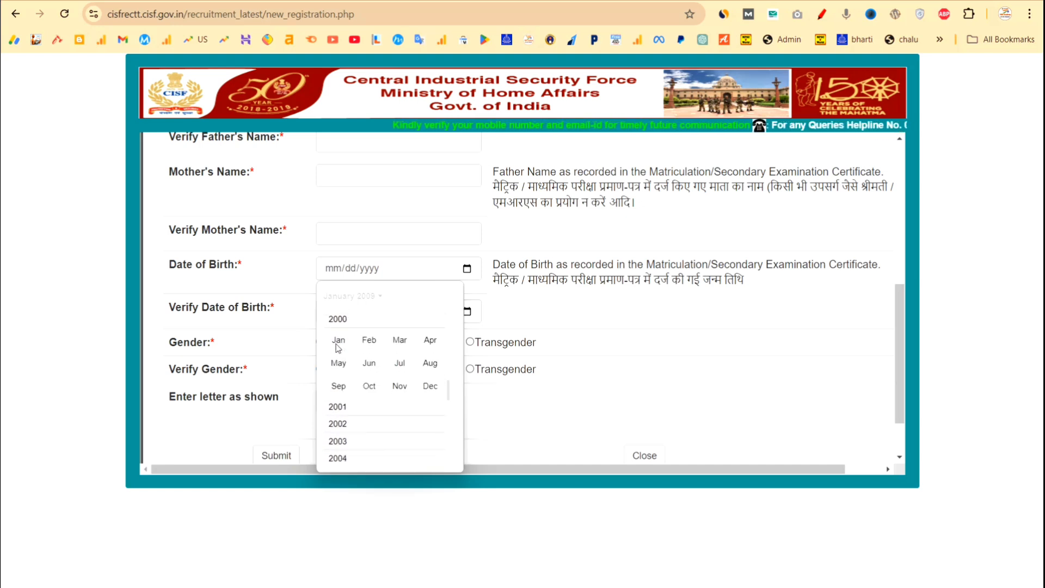
click(368, 364)
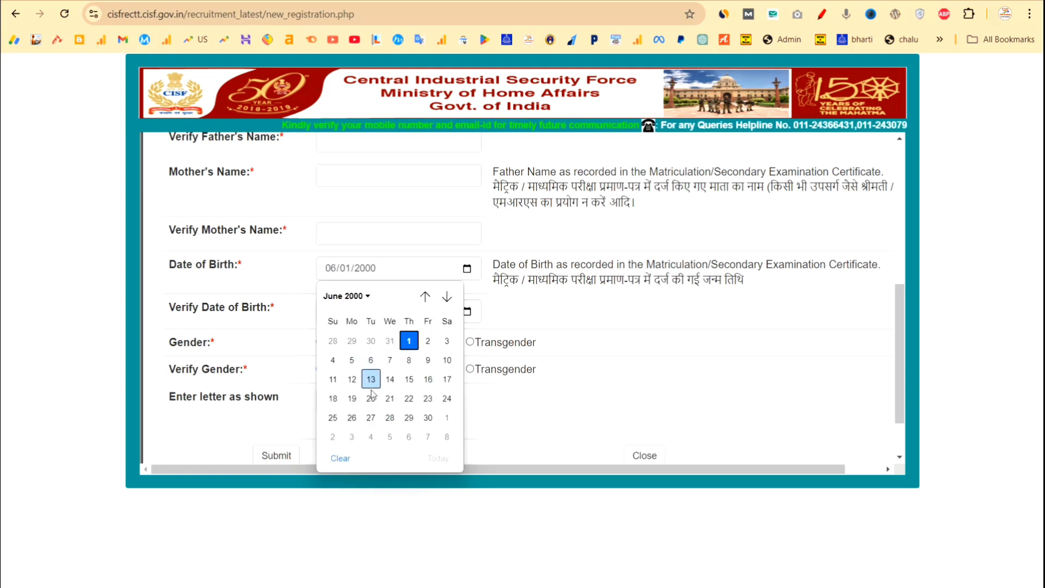
click(331, 418)
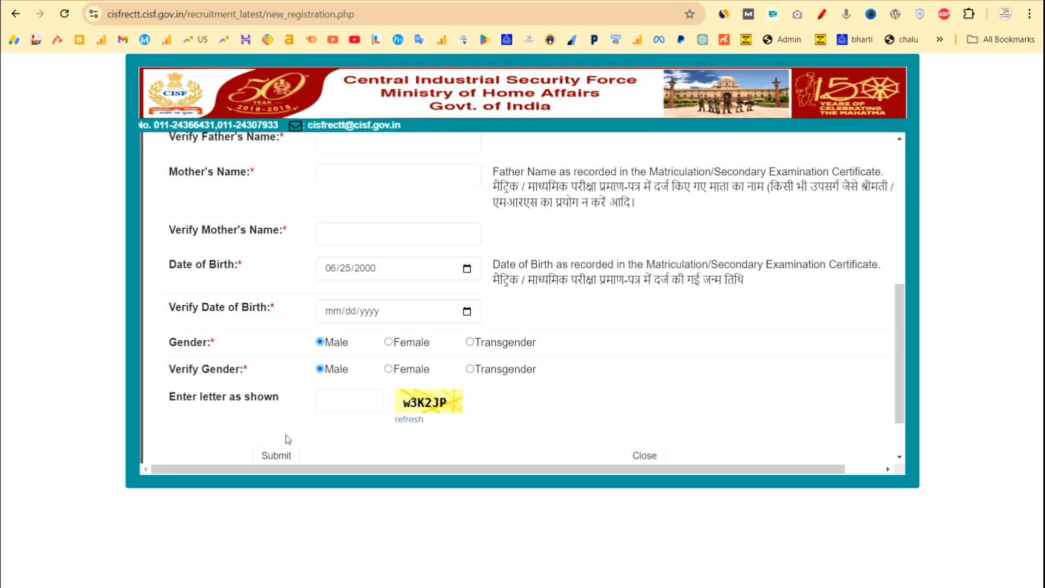
- Review the mobile number and e-mail fields of the Contact Details Form, and bring up the WhatsApp image of the notes offer
scroll(288, 439, down, 1)
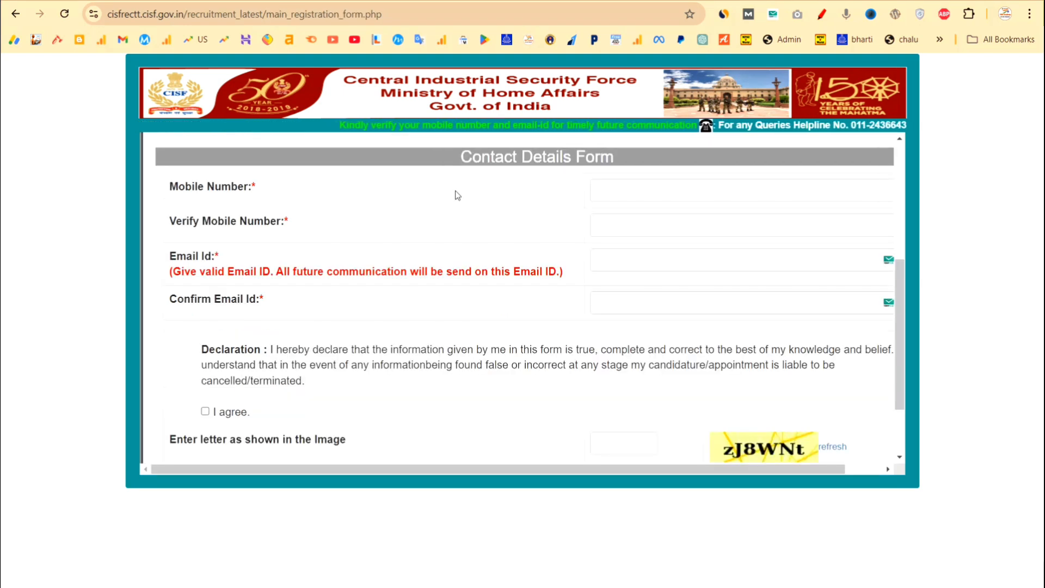
scroll(457, 195, up, 1)
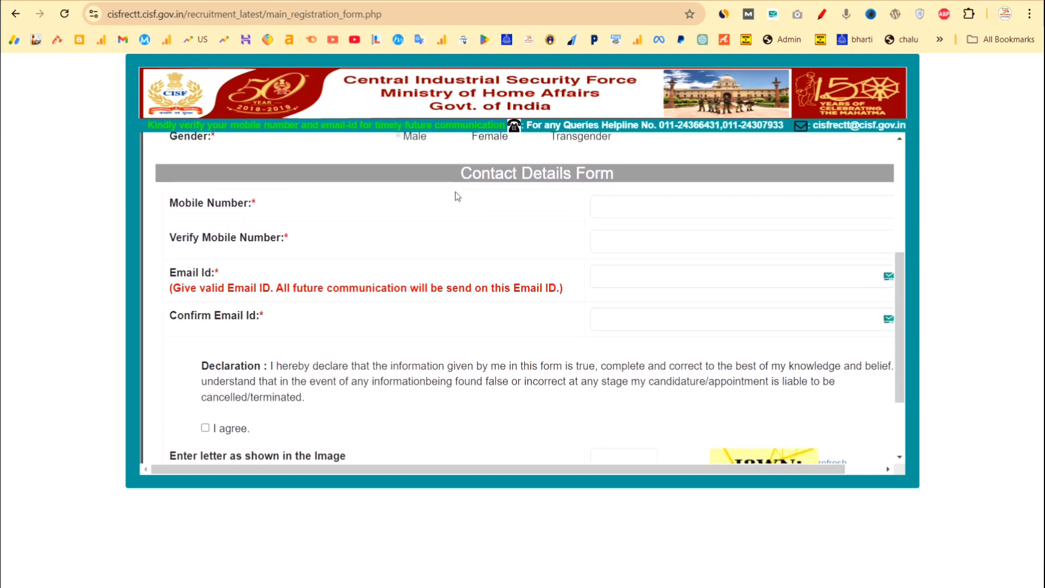
scroll(499, 205, down, 1)
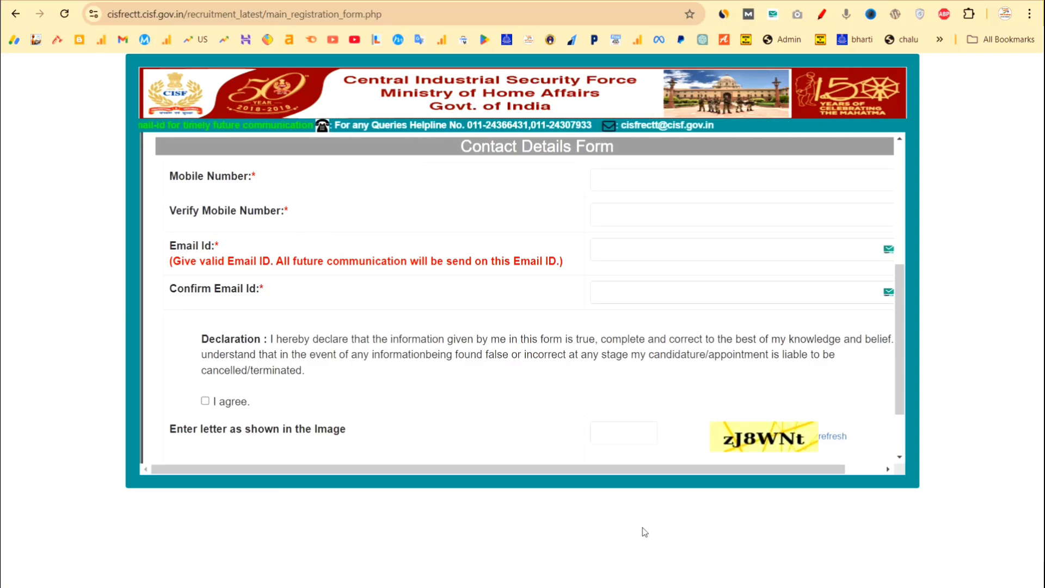
key(alt+Tab)
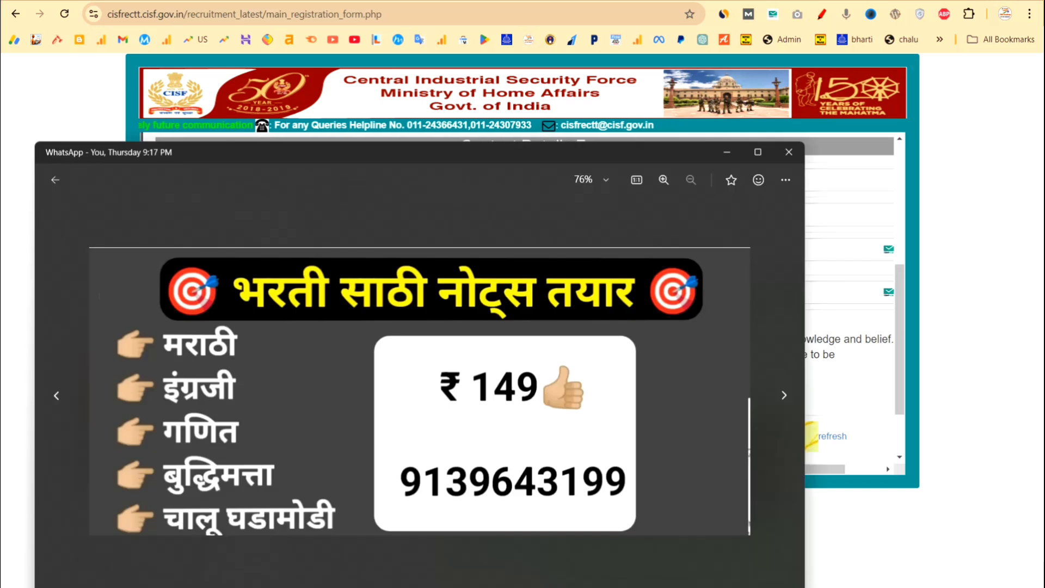
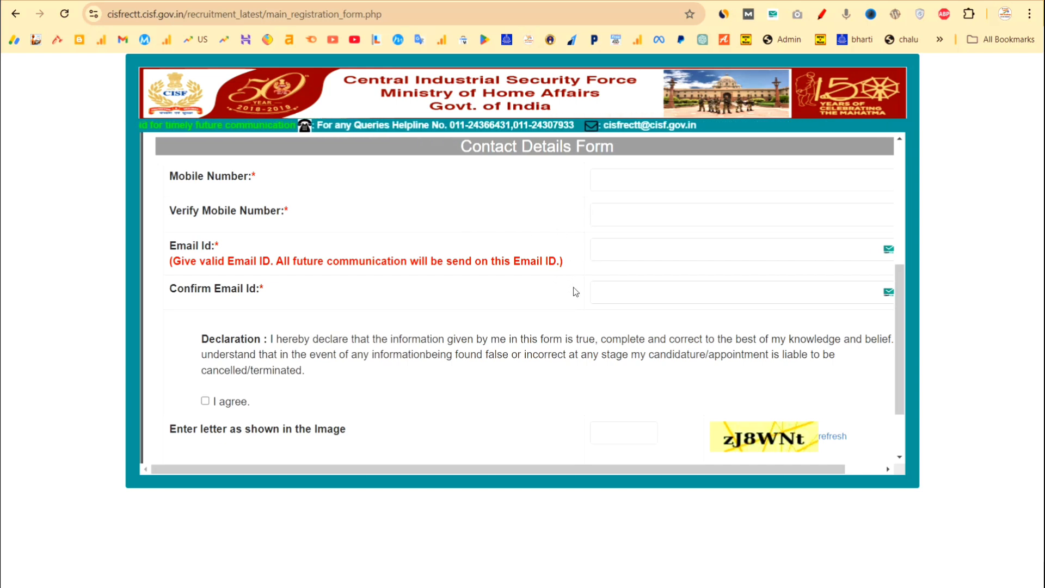
- Agree to the declaration in the Contact Details Form and highlight the declaration text
scroll(577, 298, right, 1)
scroll(576, 299, right, 1)
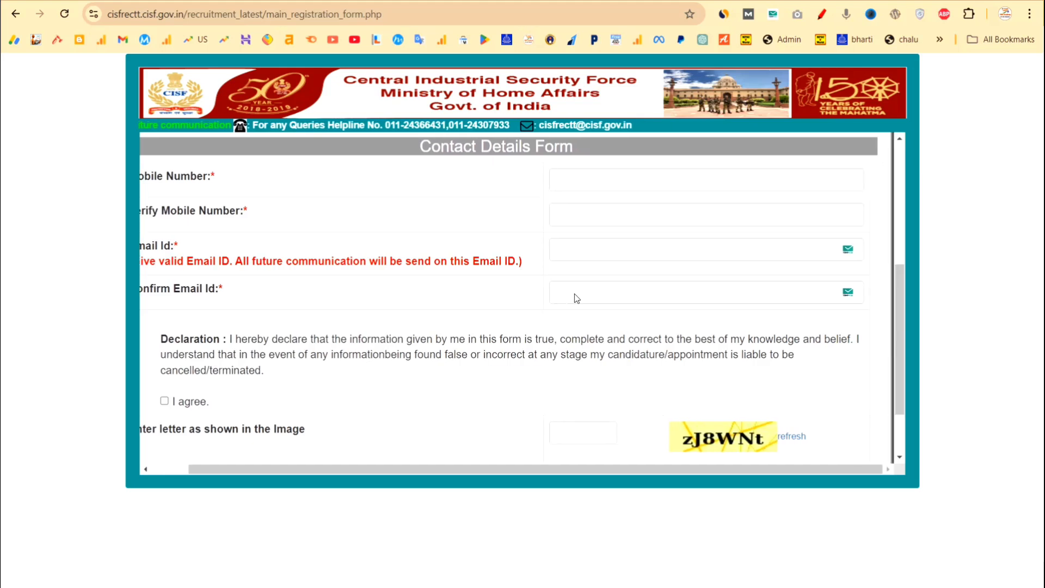
scroll(577, 299, left, 1)
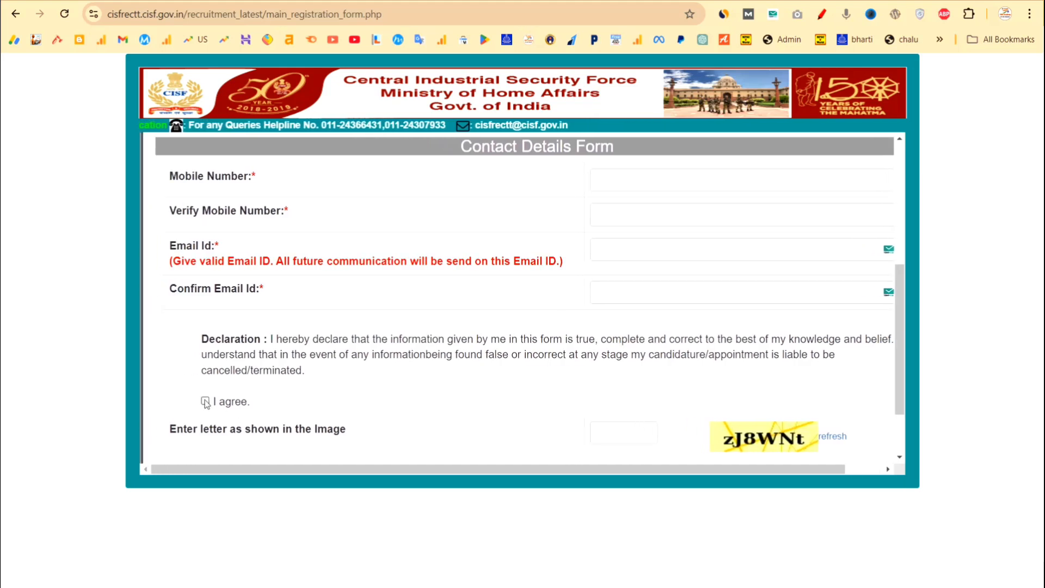
click(205, 401)
drag(302, 369, 263, 337)
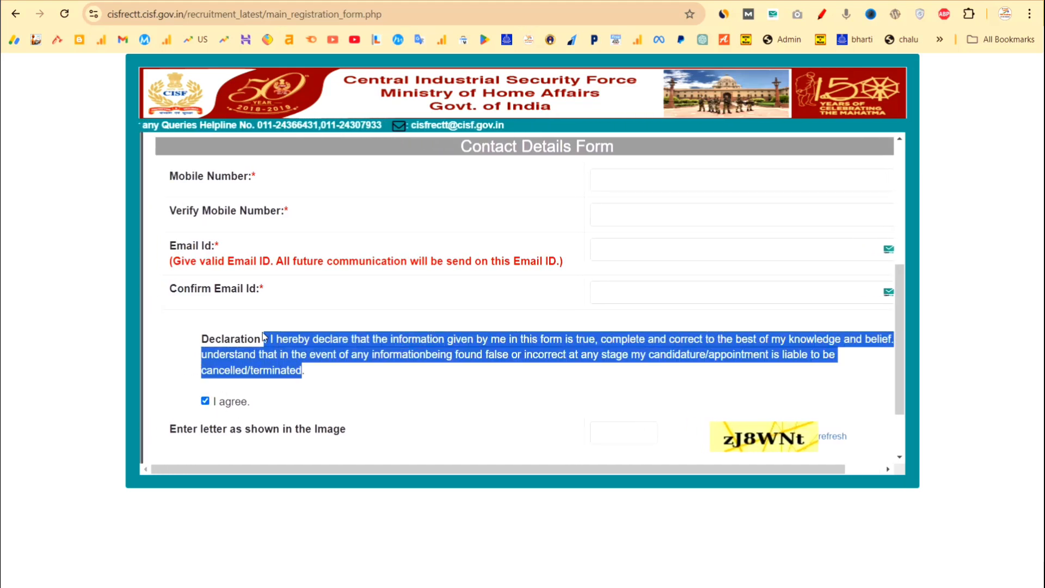
scroll(396, 403, down, 1)
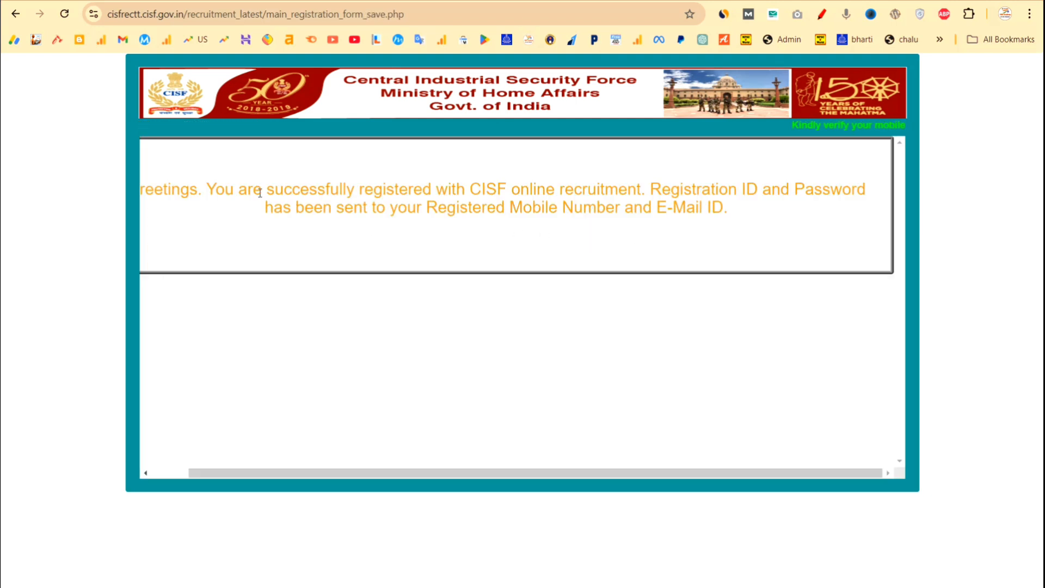
- Read the registration message, highlighting the registration status, the credentials mentioned and where they are sent
drag(270, 192, 441, 185)
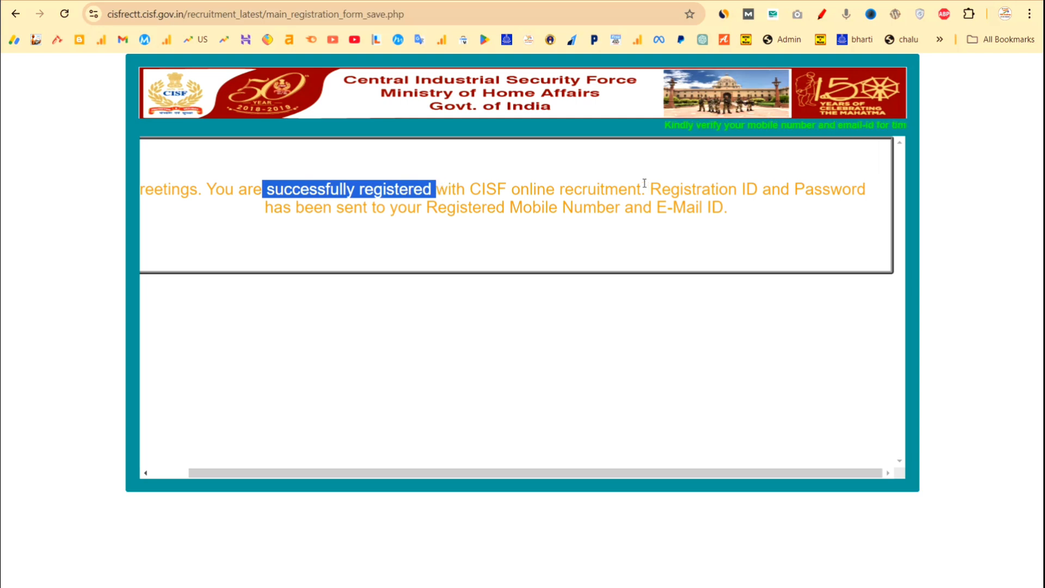
drag(647, 188, 876, 188)
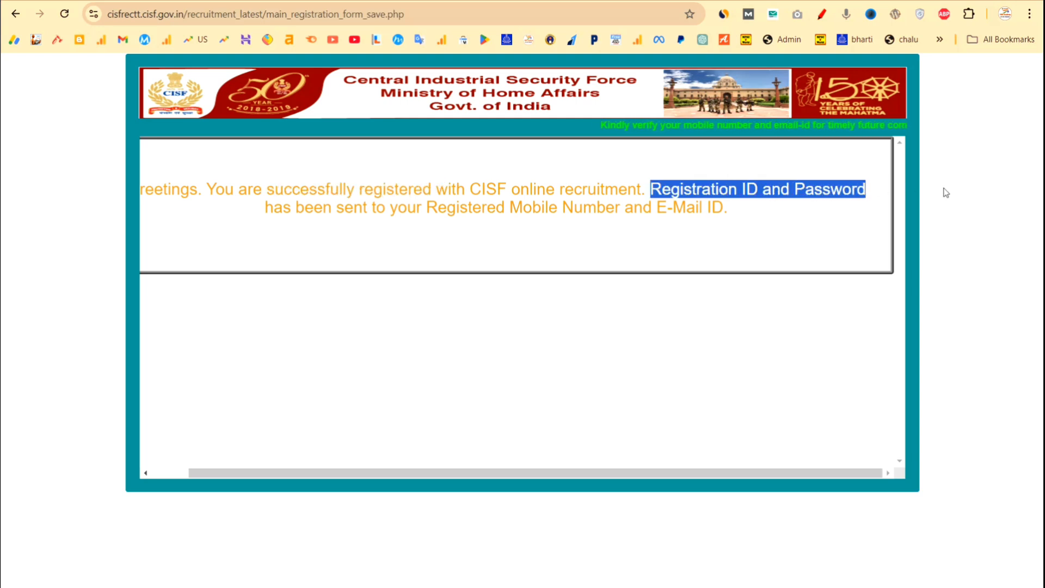
drag(511, 209, 767, 210)
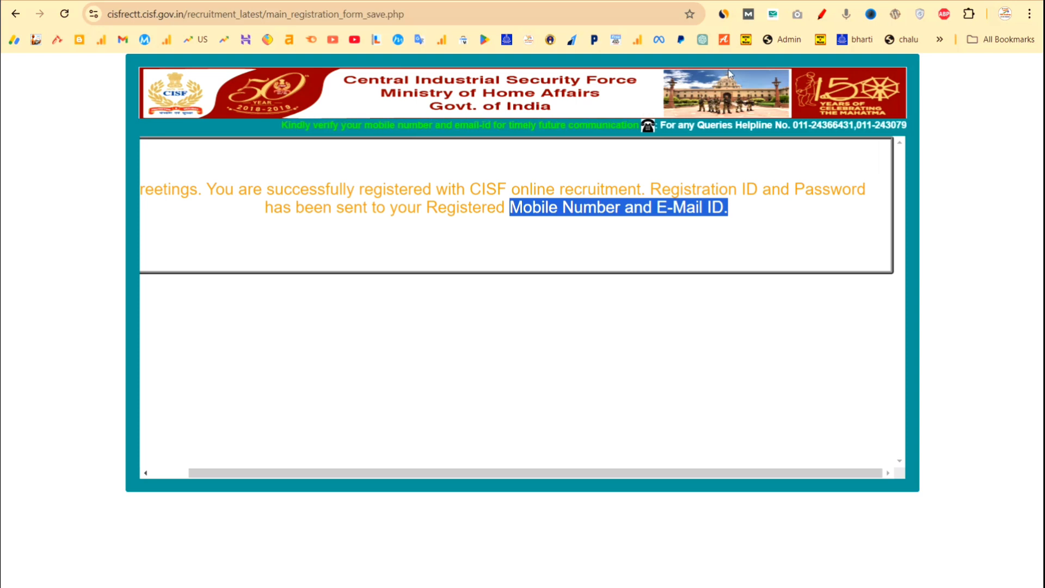
- Return to the CISF home page, open the CONSTABLE FIRE-2024(MALE) opening from the login page and start its application
key(alt+Left)
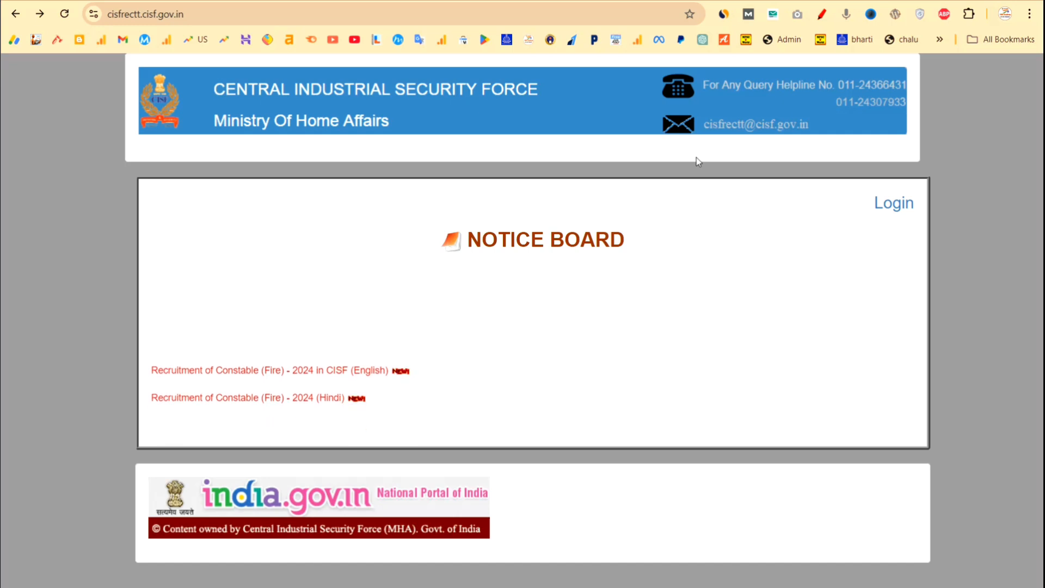
click(890, 207)
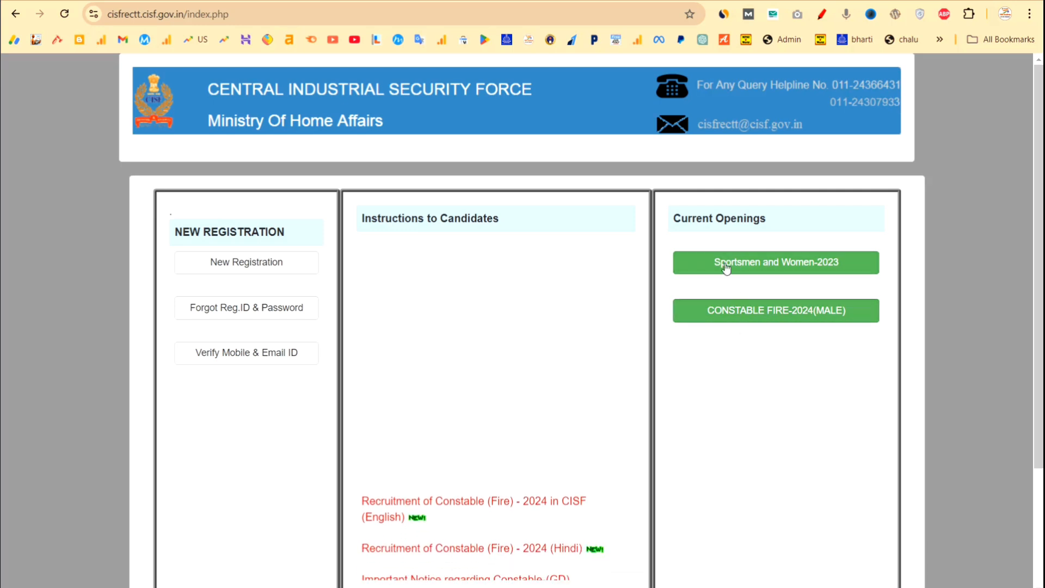
click(730, 318)
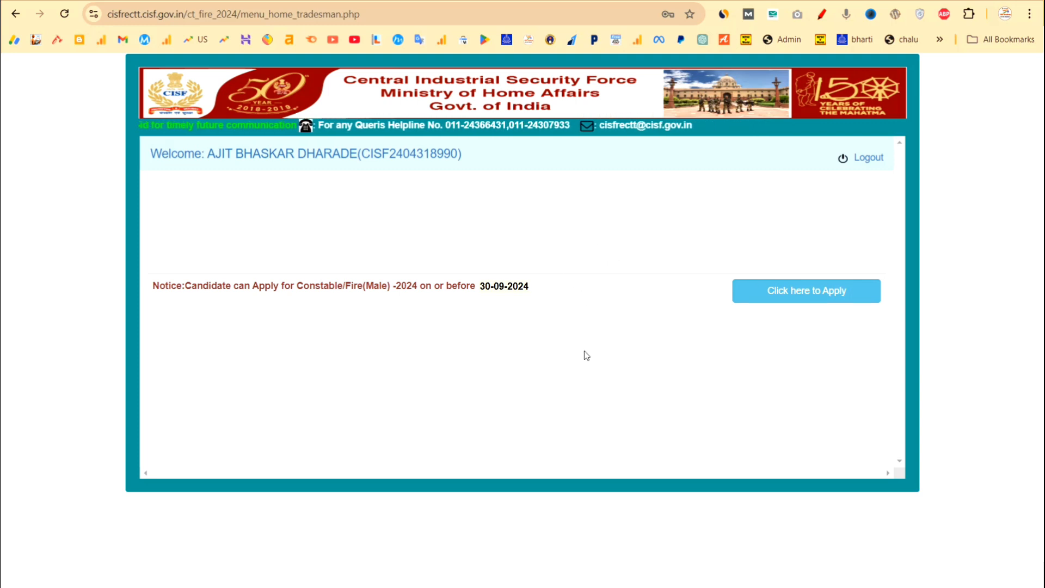
click(806, 301)
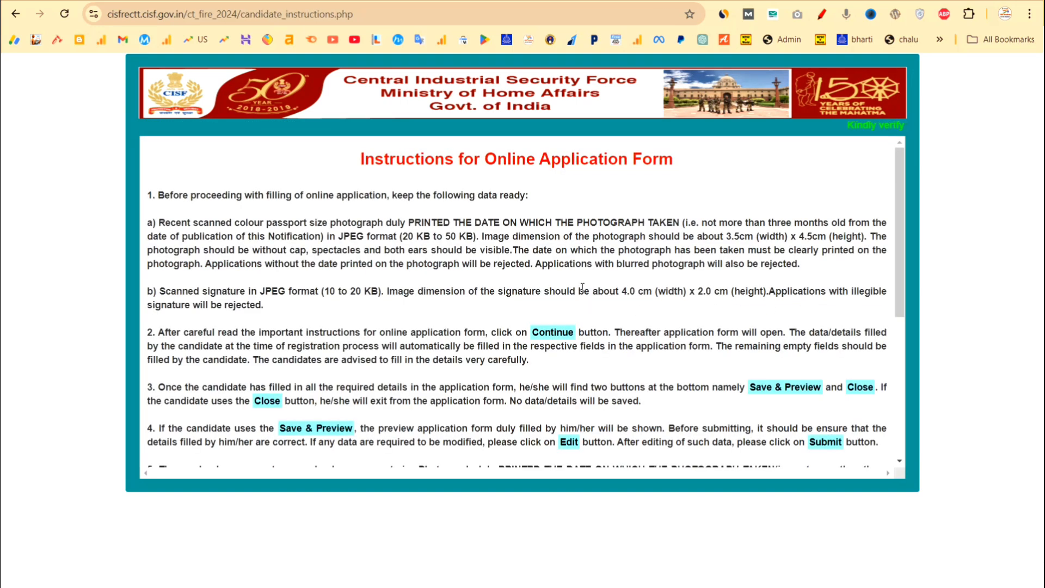
- Read the online application instructions, continue to the application form and check the available category options
scroll(540, 298, down, 5)
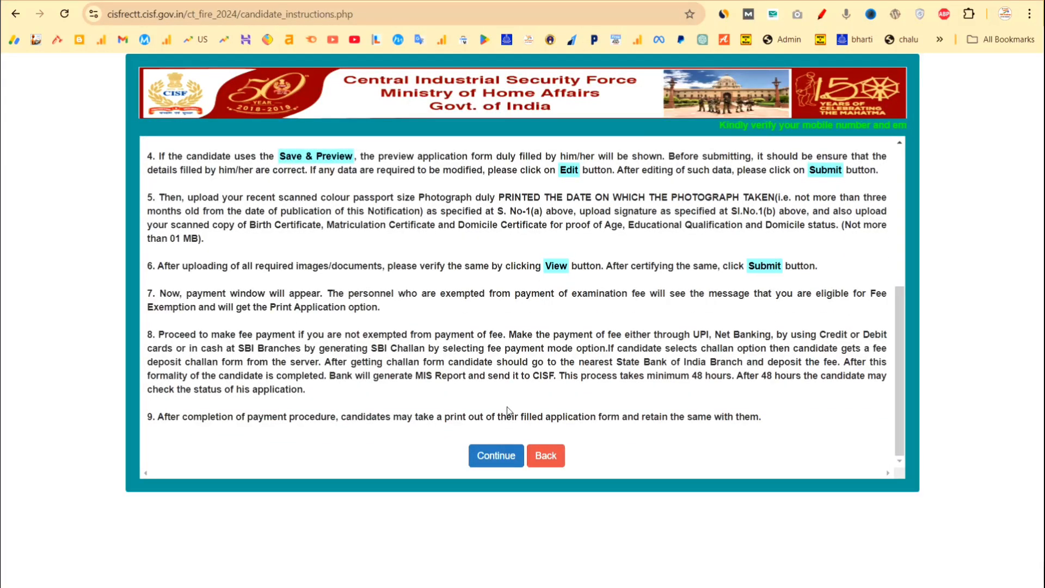
click(490, 461)
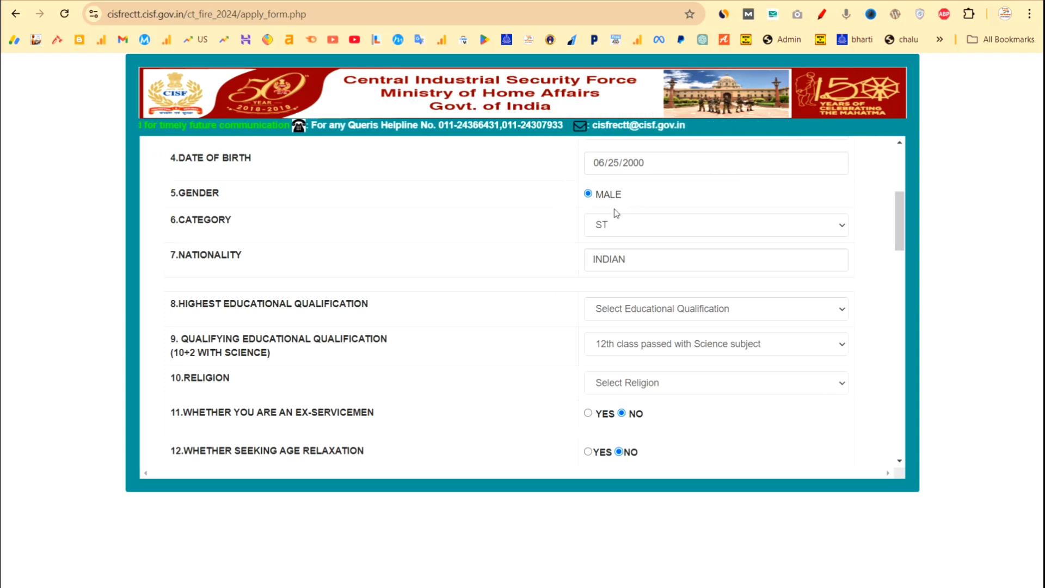
click(665, 230)
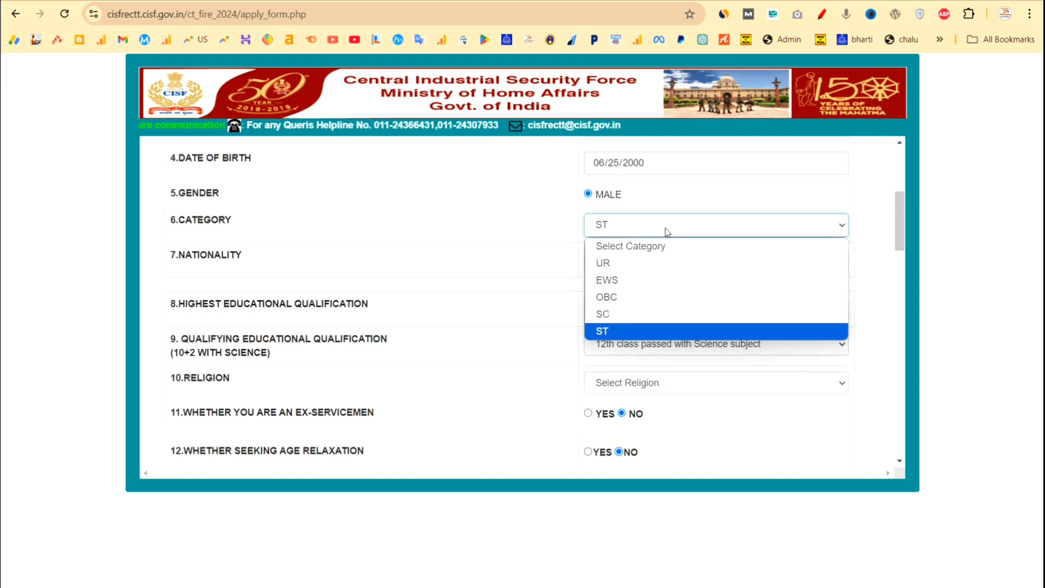
click(527, 276)
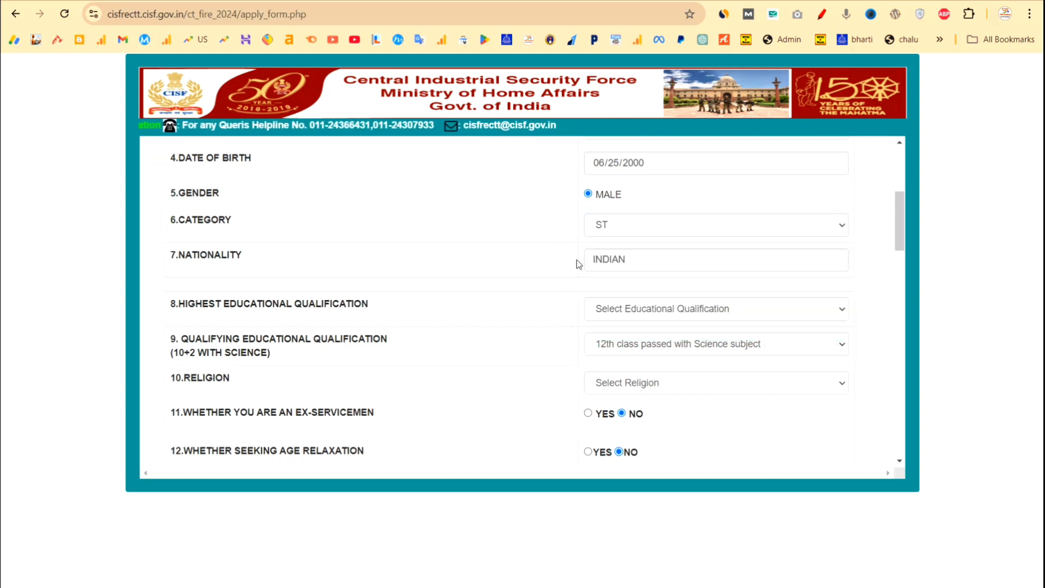
- Set the highest educational qualification to GRADUATION and check the choices offered for the highest and qualifying educational qualifications
click(650, 310)
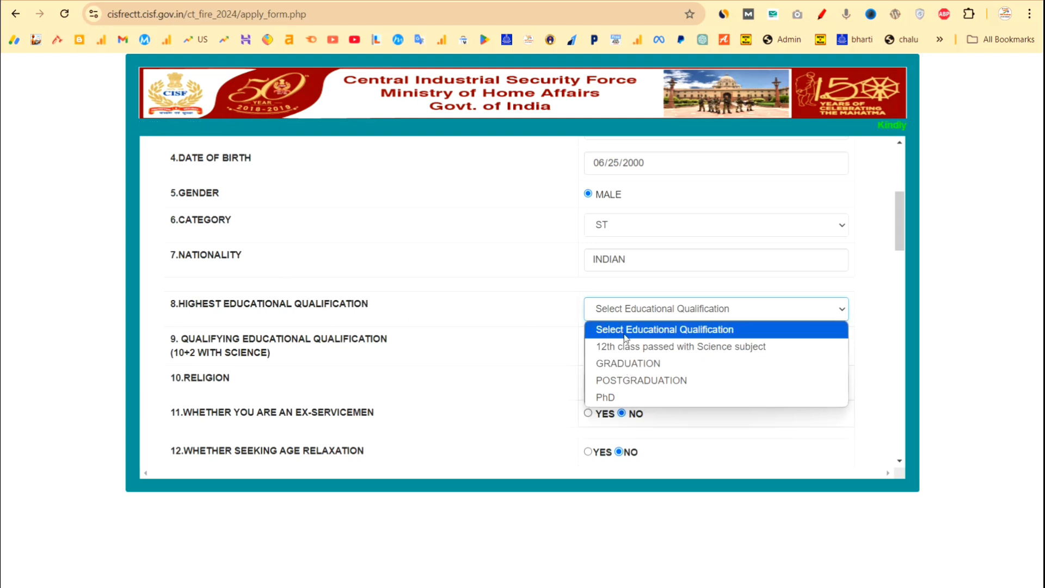
click(642, 363)
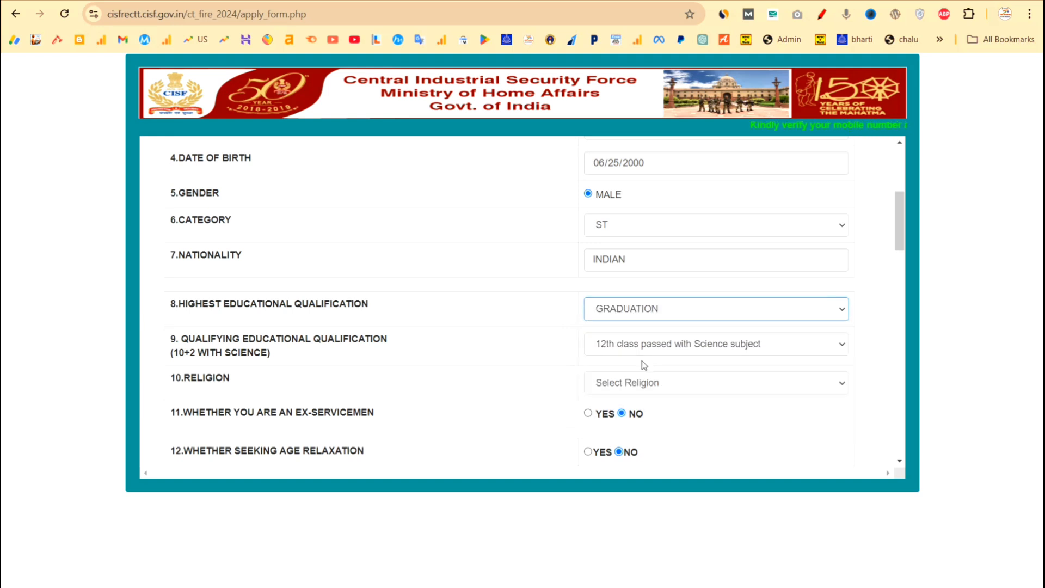
click(614, 348)
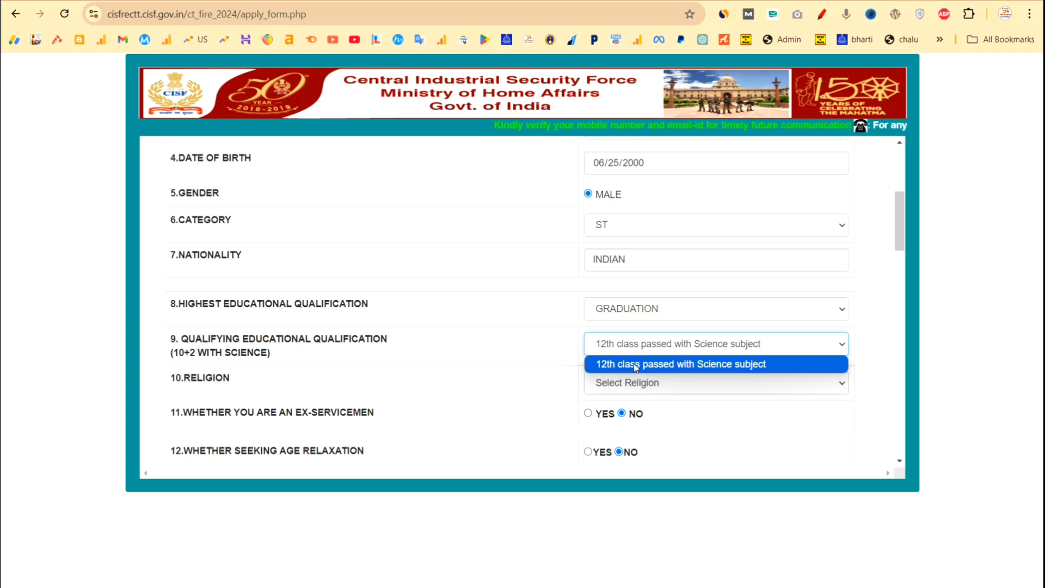
click(864, 345)
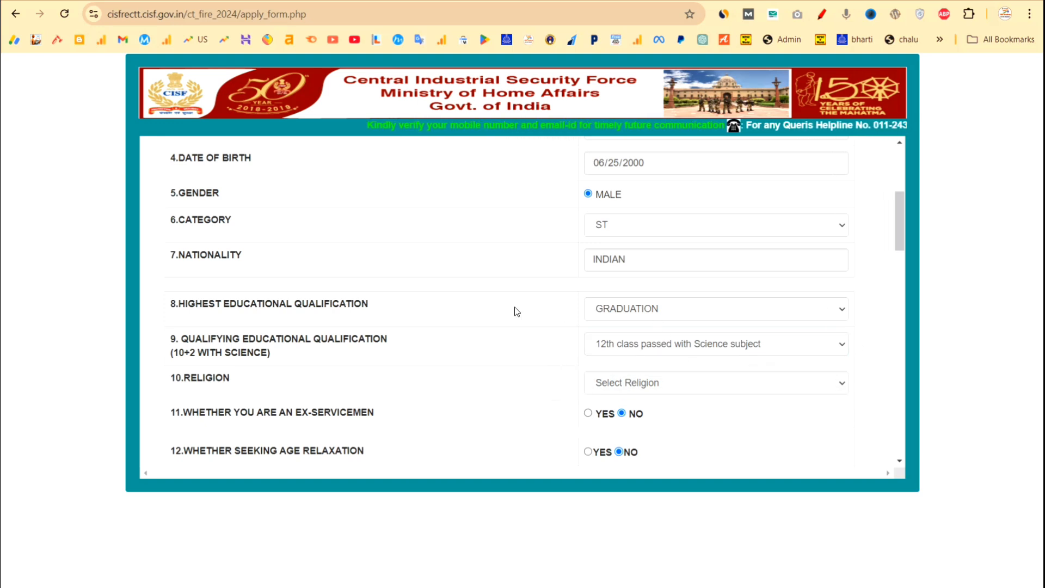
click(643, 312)
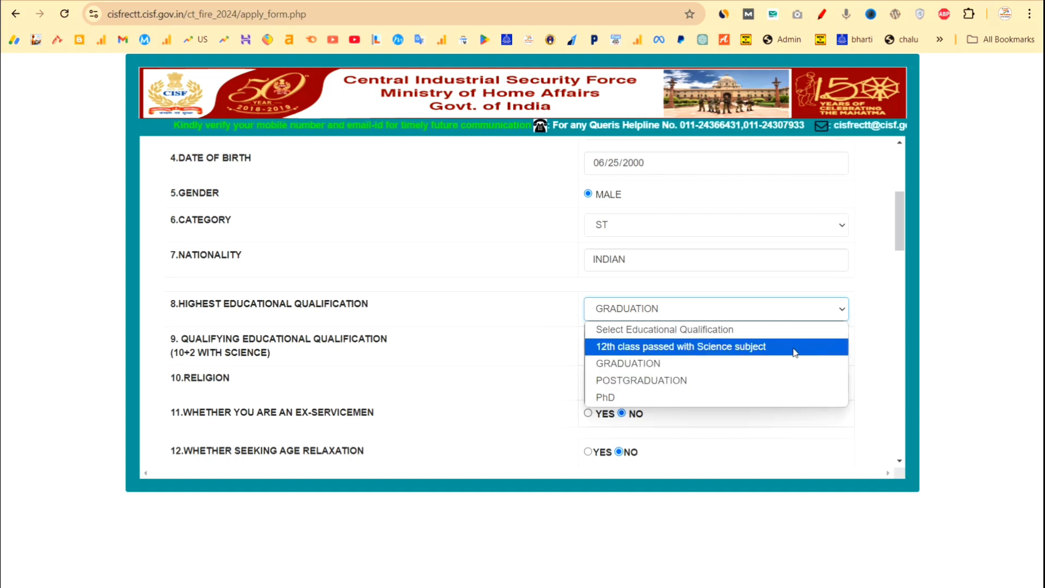
click(883, 342)
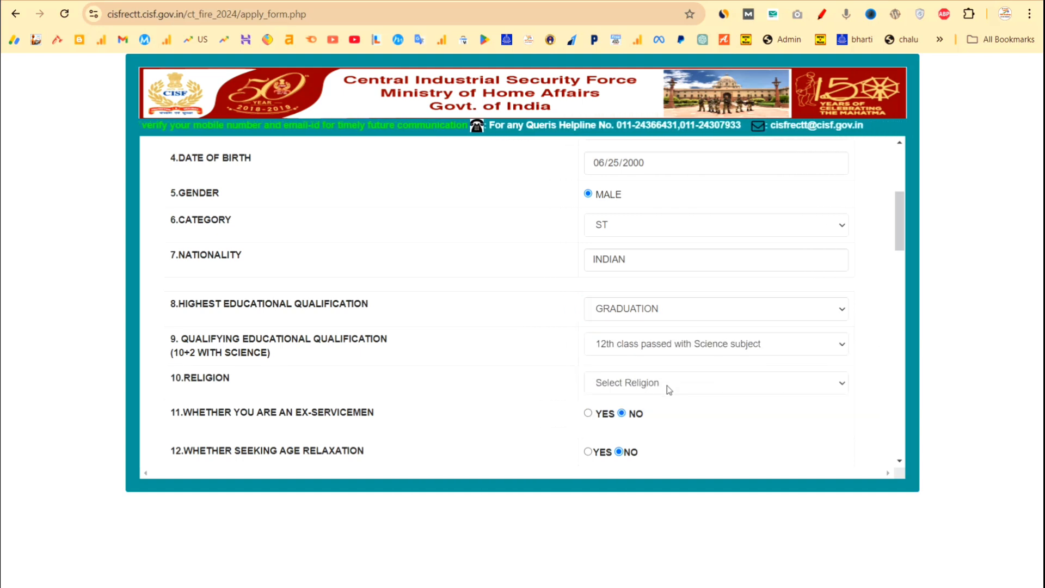
- Set the religion to Hindu and review the questions on ex-servicemen, age relaxation, militancy/naxal affected district and hill area
click(626, 387)
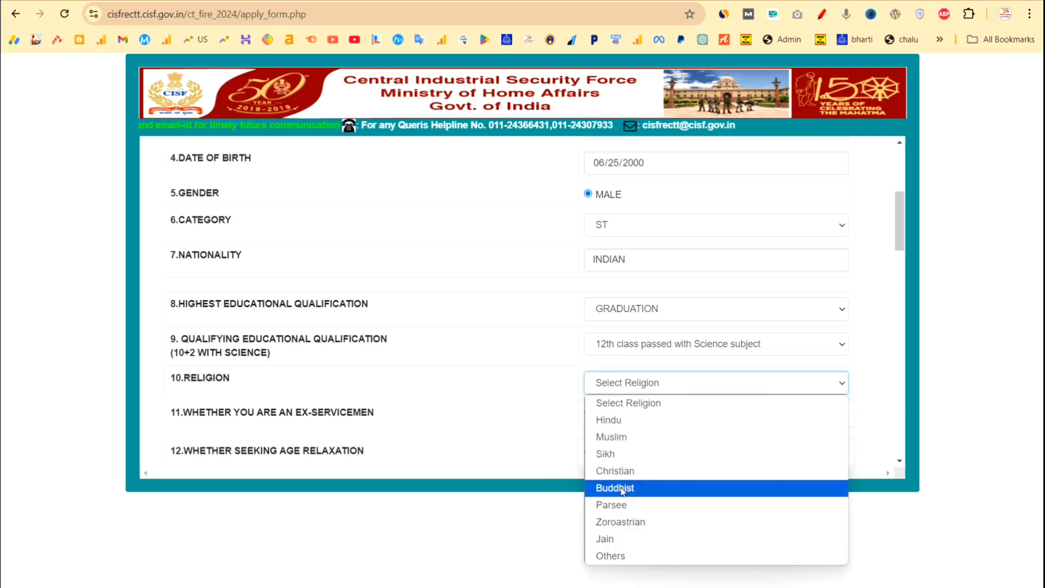
click(618, 418)
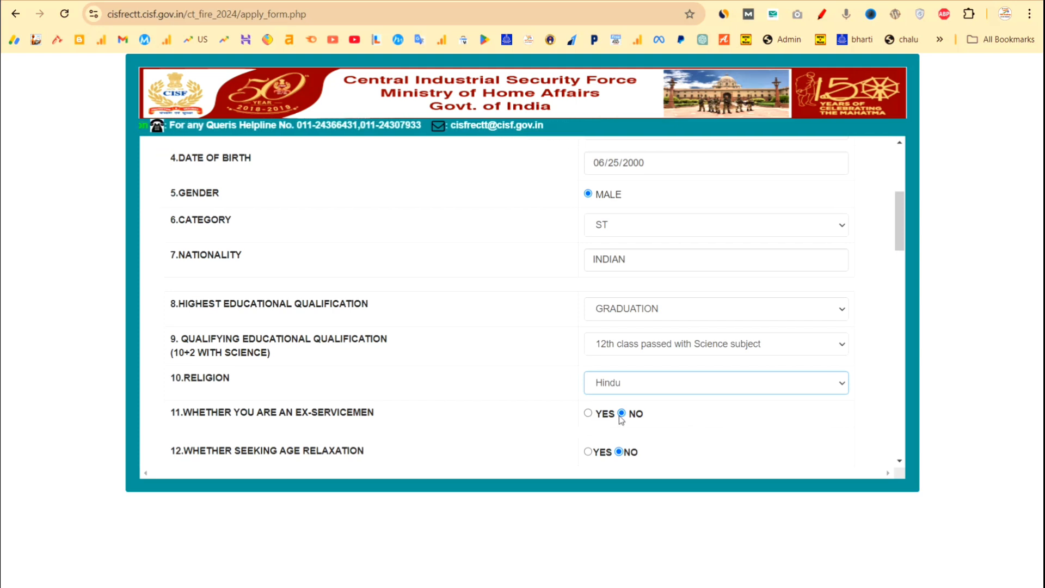
scroll(612, 412, down, 3)
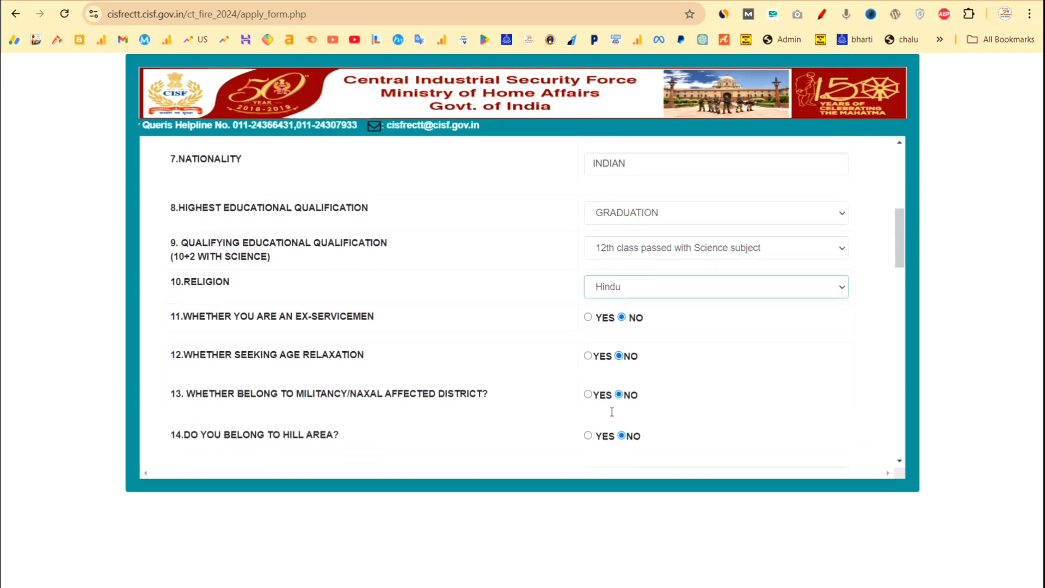
scroll(610, 412, down, 1)
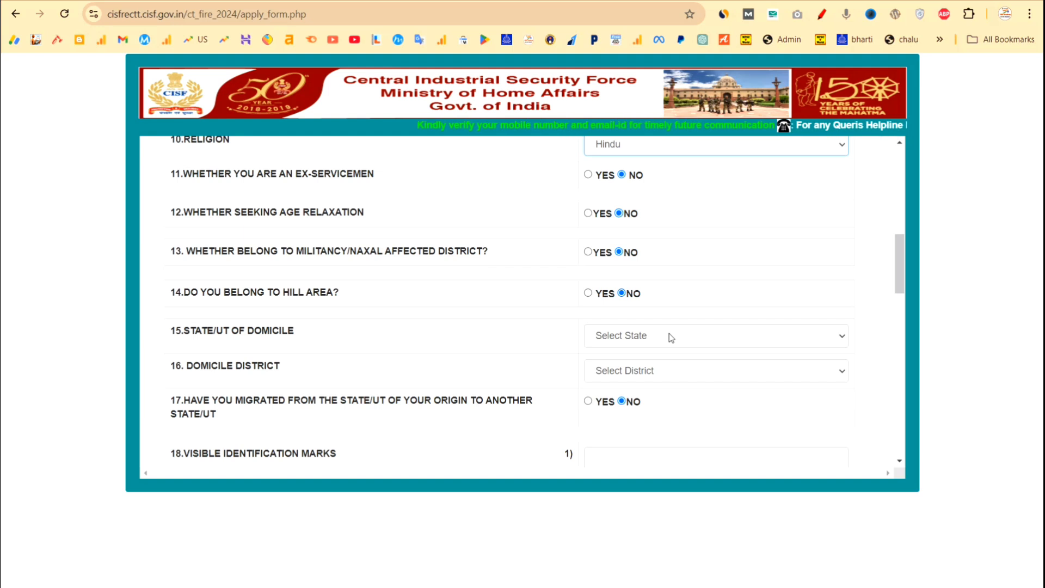
- Set the state of domicile to MAHARASHTRA and the domicile district to AHMADNAGAR
click(649, 335)
key(m)
key(m)
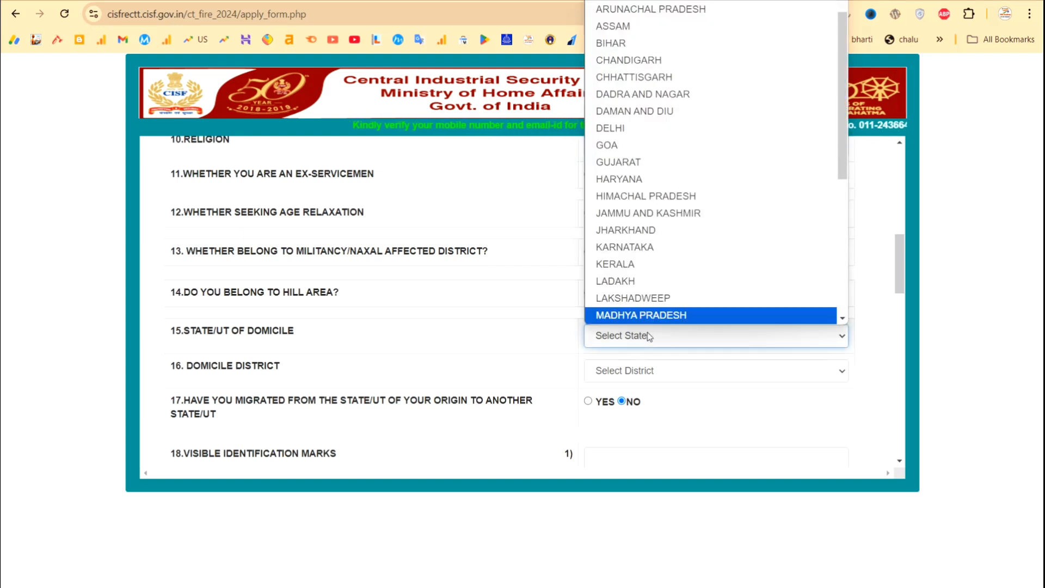
key(Return)
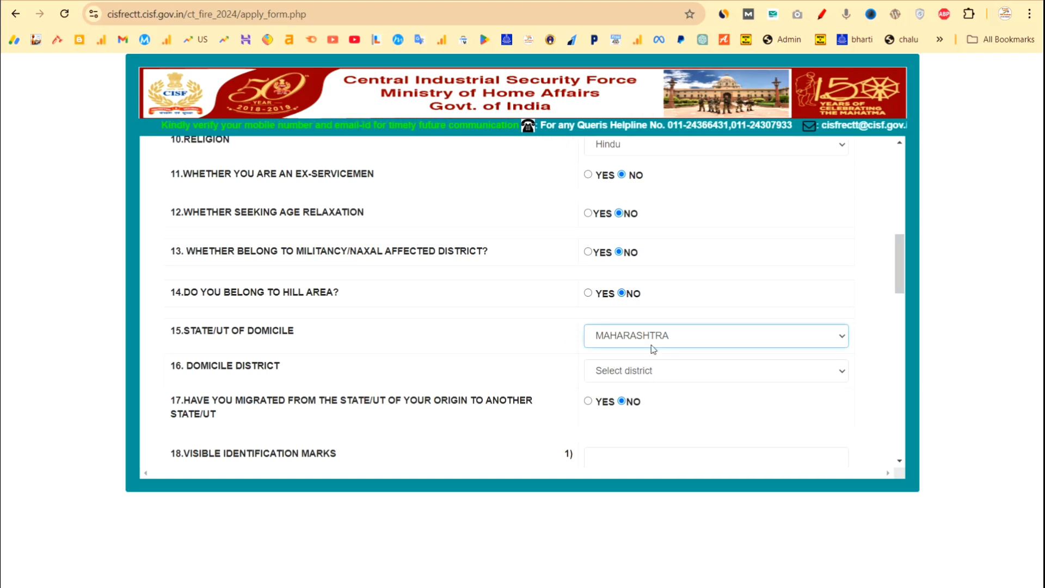
click(655, 374)
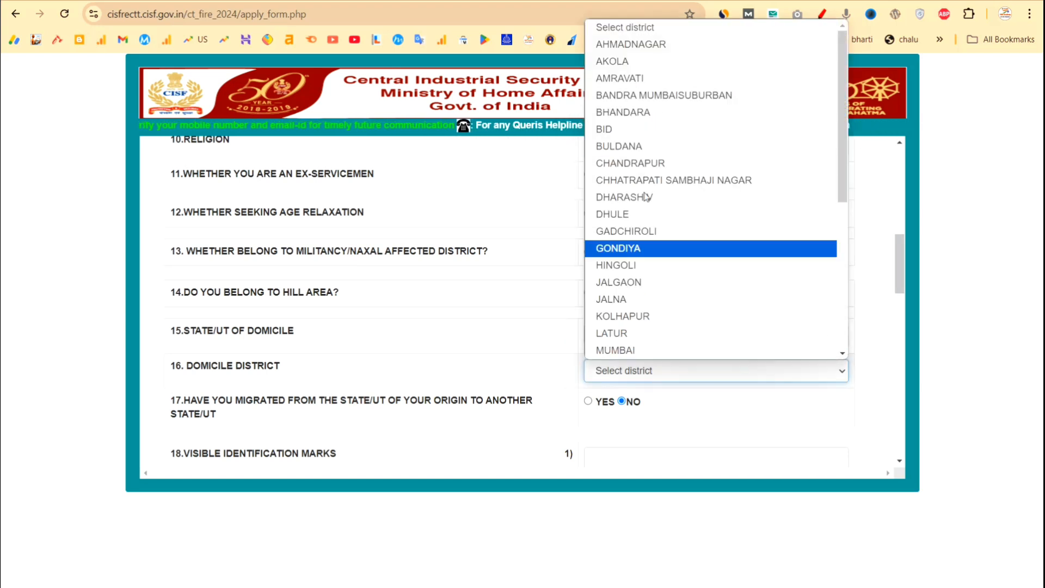
click(642, 45)
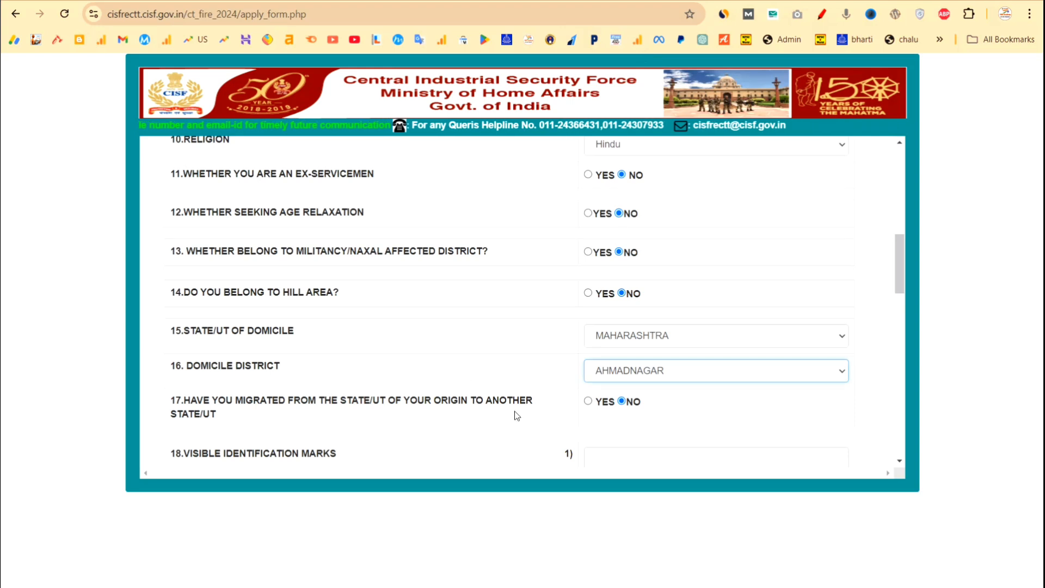
- Enter "No" for both visible identification marks
scroll(618, 404, down, 2)
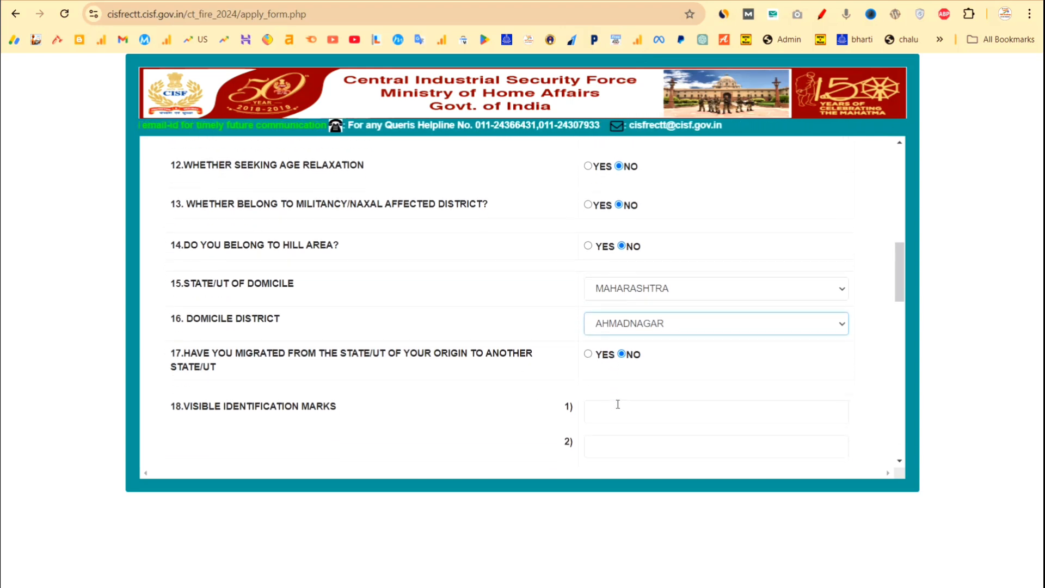
scroll(616, 404, down, 2)
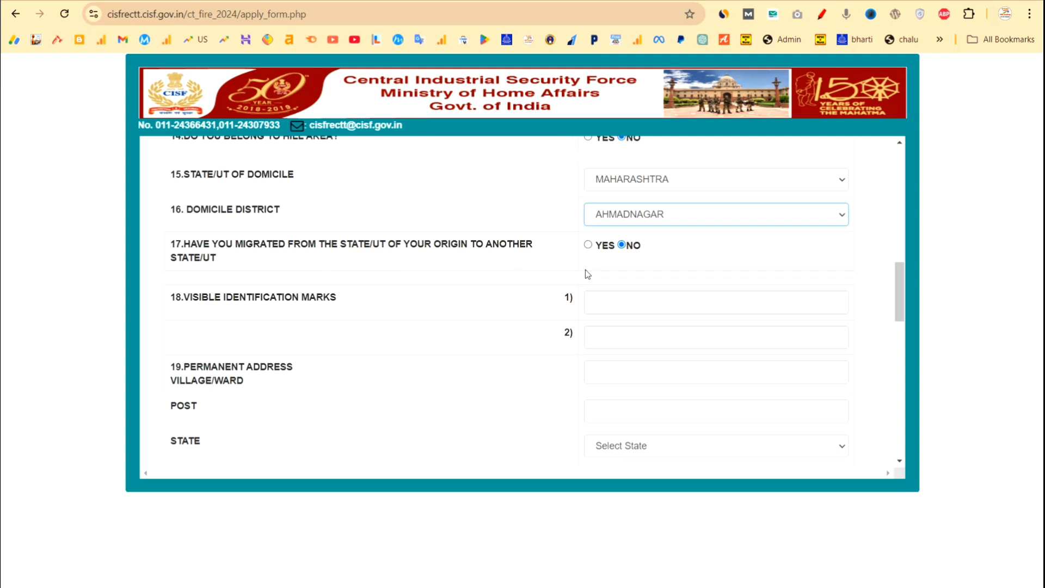
scroll(518, 307, down, 1)
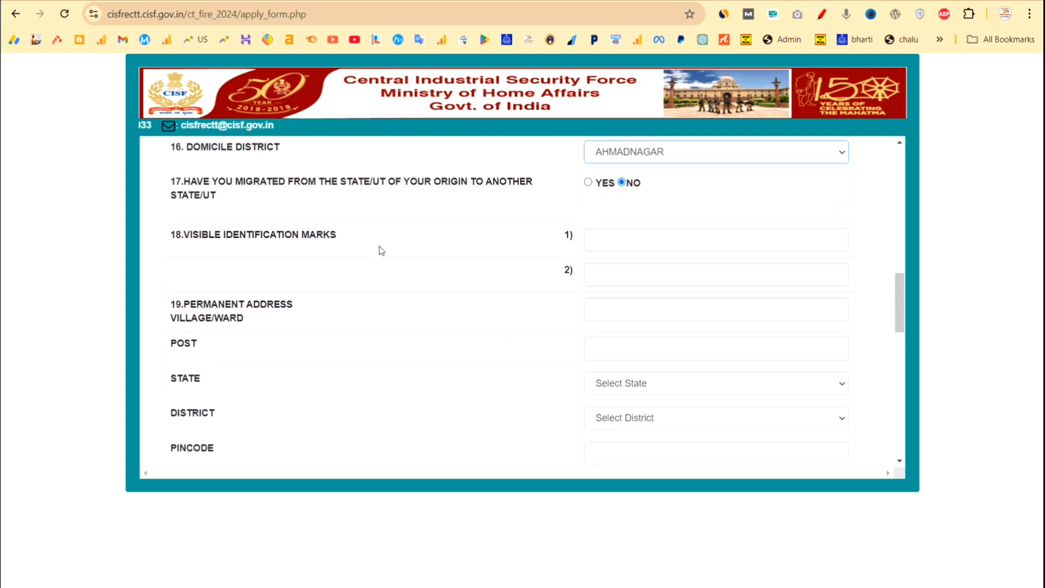
click(612, 242)
text(no)
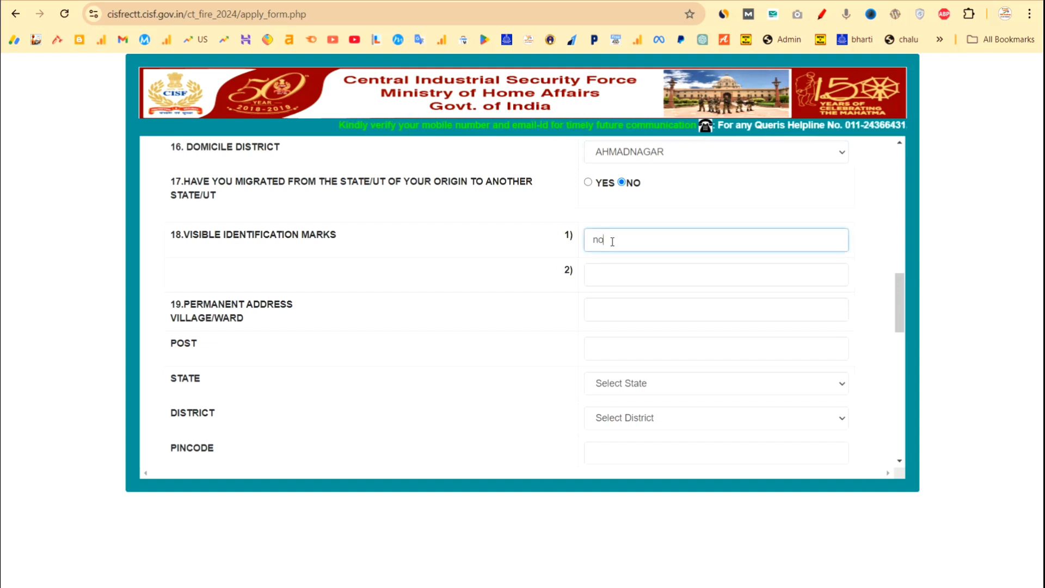
text(No)
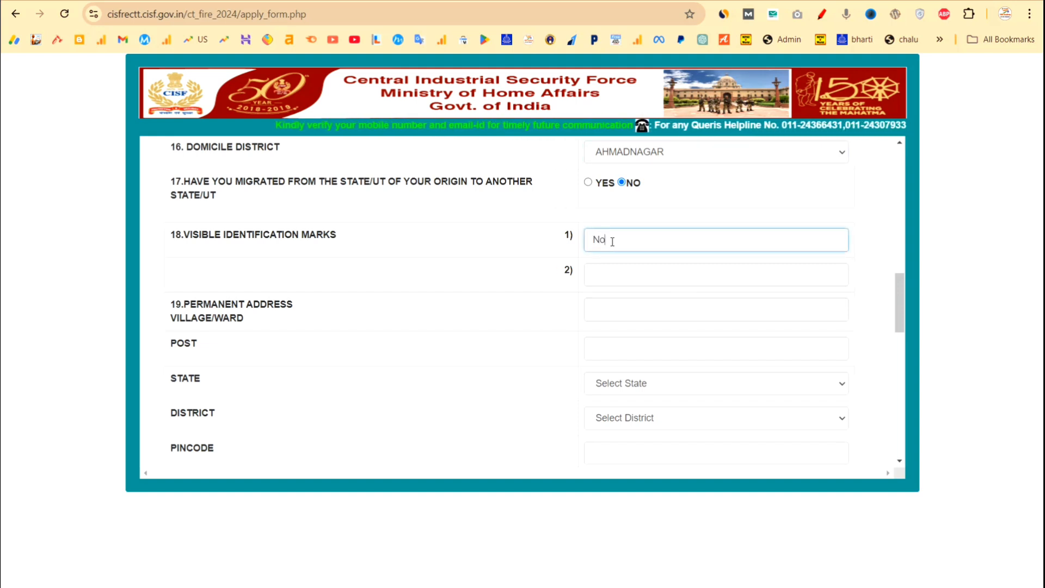
click(616, 277)
text(No)
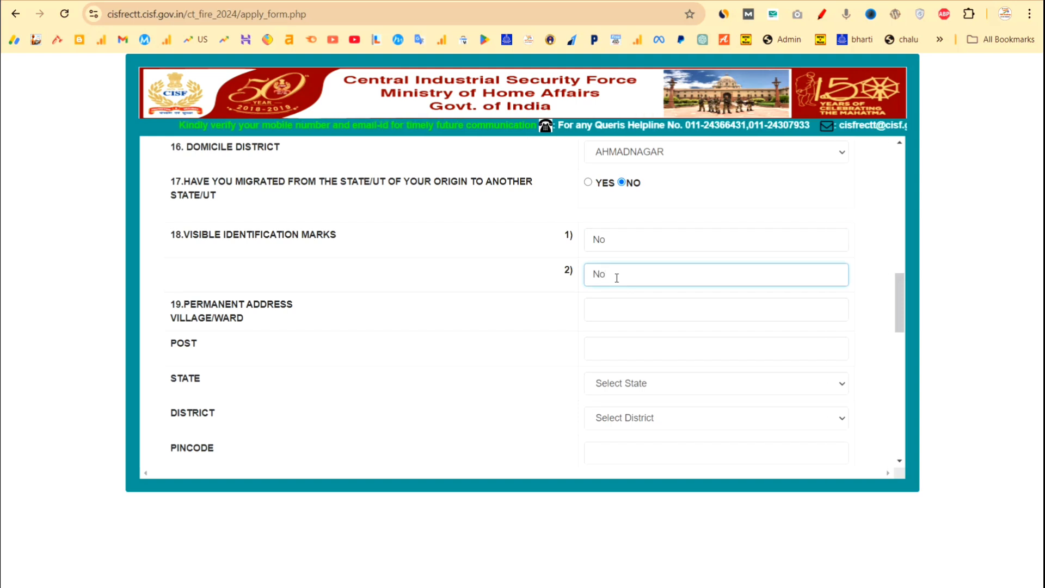
- Set the permanent address state to MAHARASHTRA and its district to AHMADNAGAR
scroll(617, 277, down, 1)
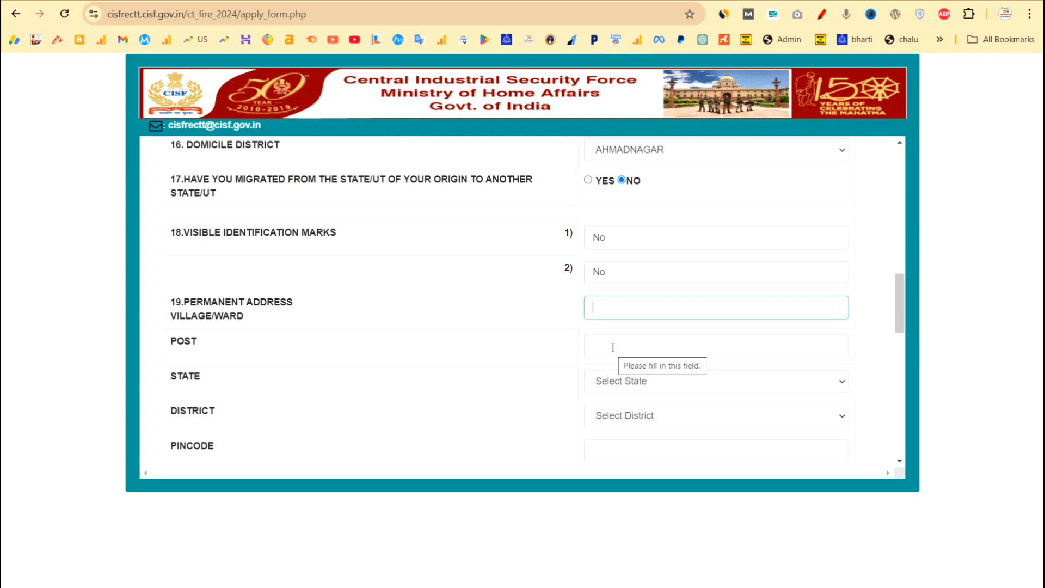
click(611, 384)
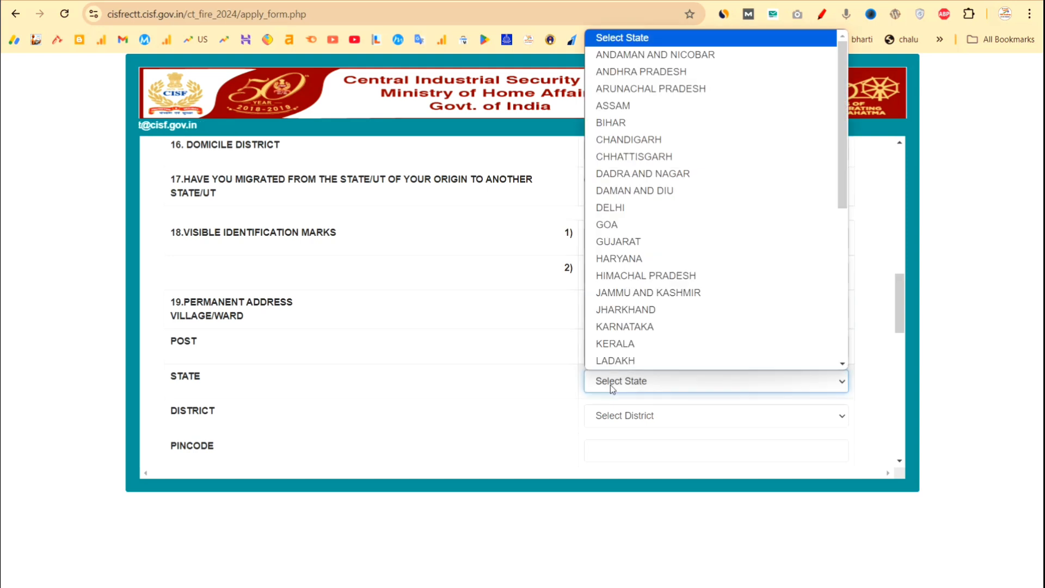
key(m)
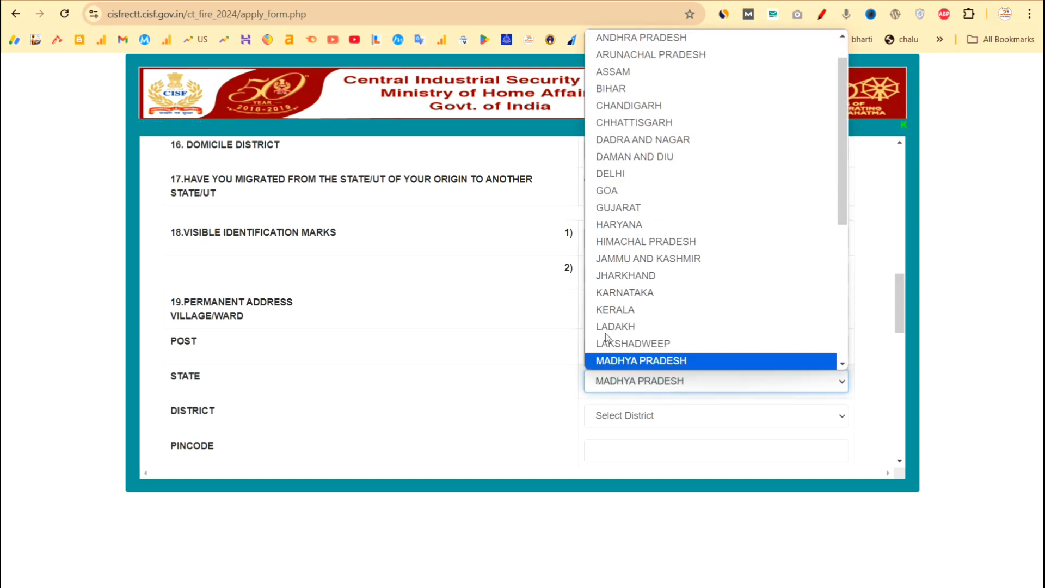
scroll(621, 362, down, 1)
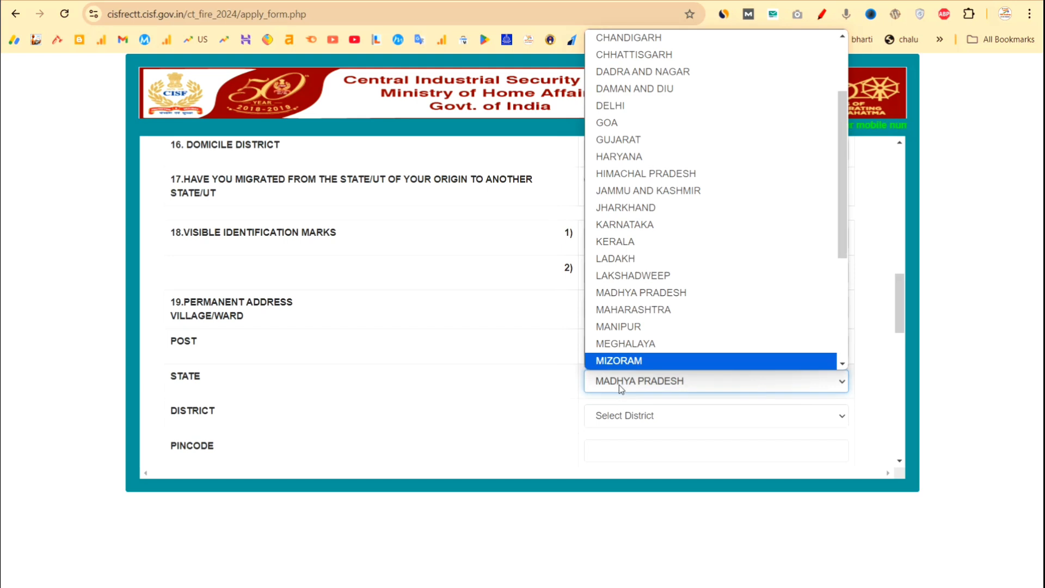
scroll(626, 362, down, 1)
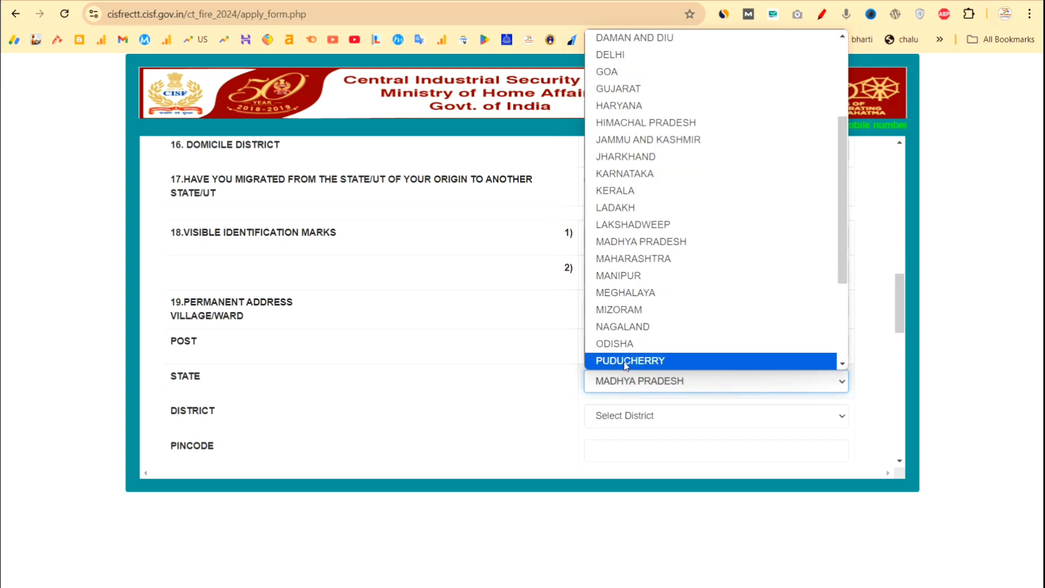
click(621, 260)
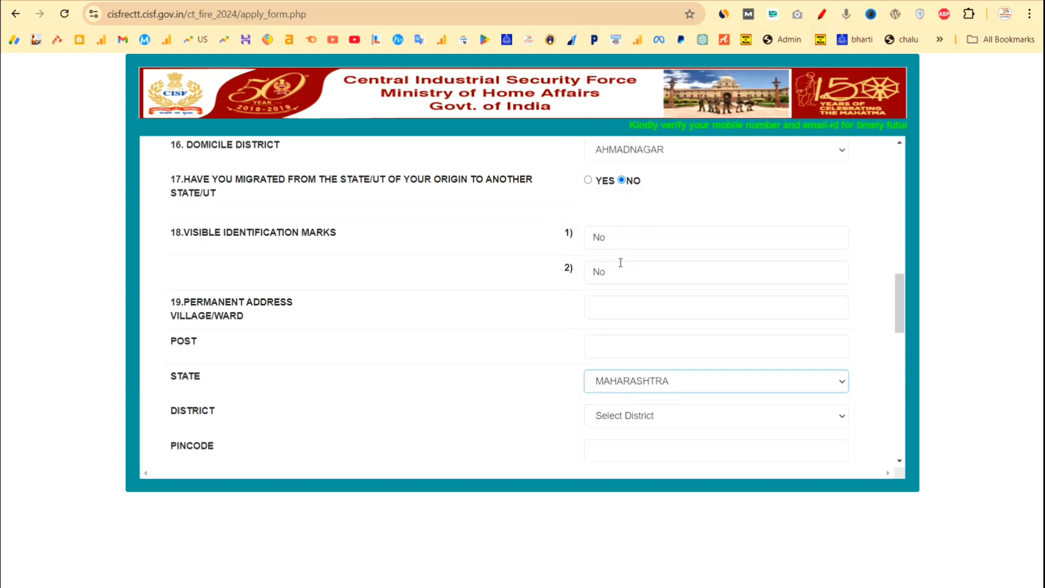
click(619, 420)
key(Down)
key(Return)
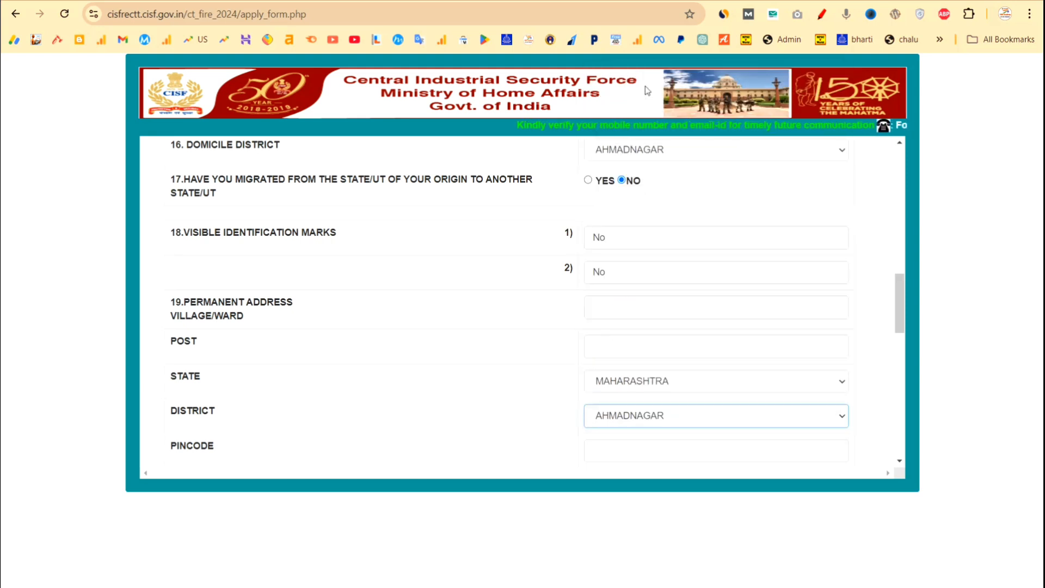
- Review the permanent address pincode, the same-as-permanent-address option and the correspondence address fields
scroll(653, 439, down, 1)
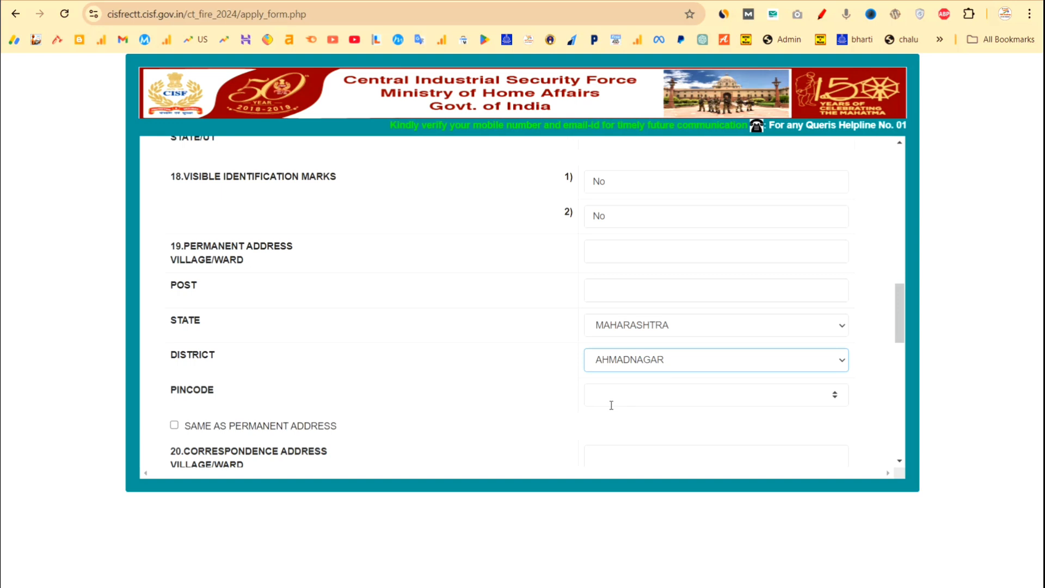
scroll(567, 408, down, 2)
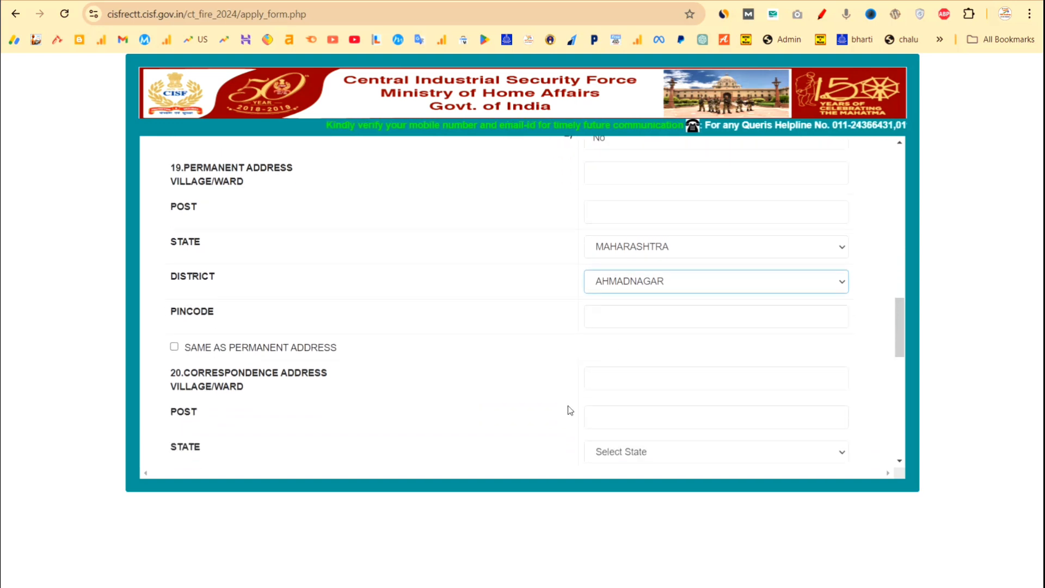
scroll(348, 343, up, 2)
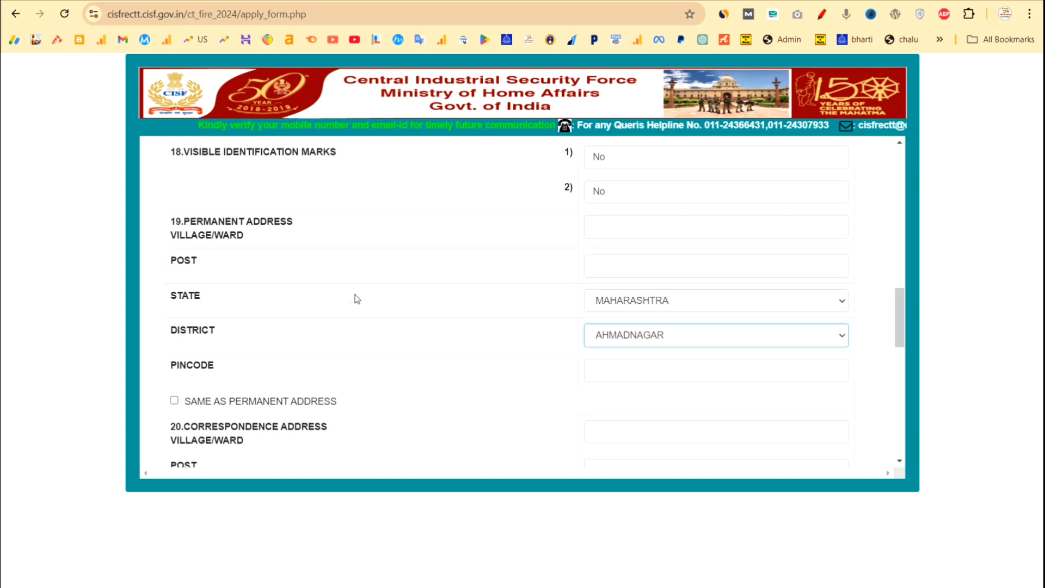
scroll(364, 322, down, 2)
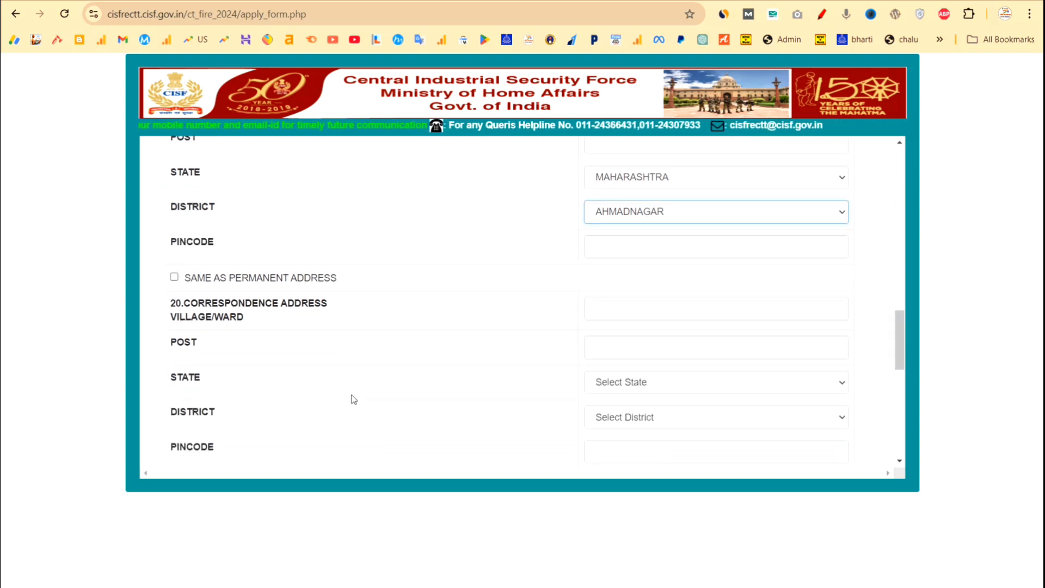
- Set the date on which the photograph was taken to 07/24/2024
scroll(353, 398, up, 1)
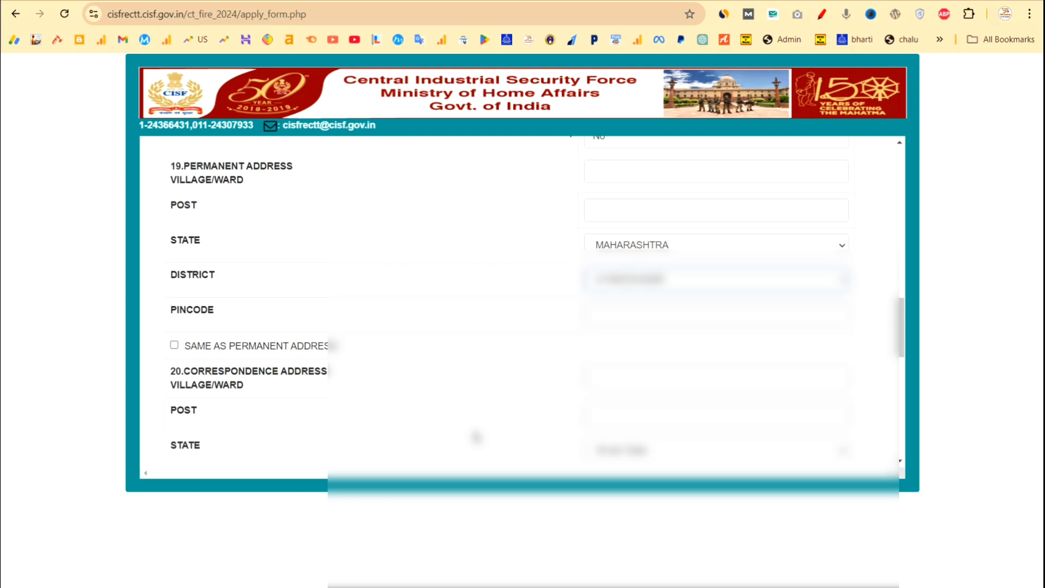
scroll(474, 426, down, 3)
scroll(476, 436, down, 9)
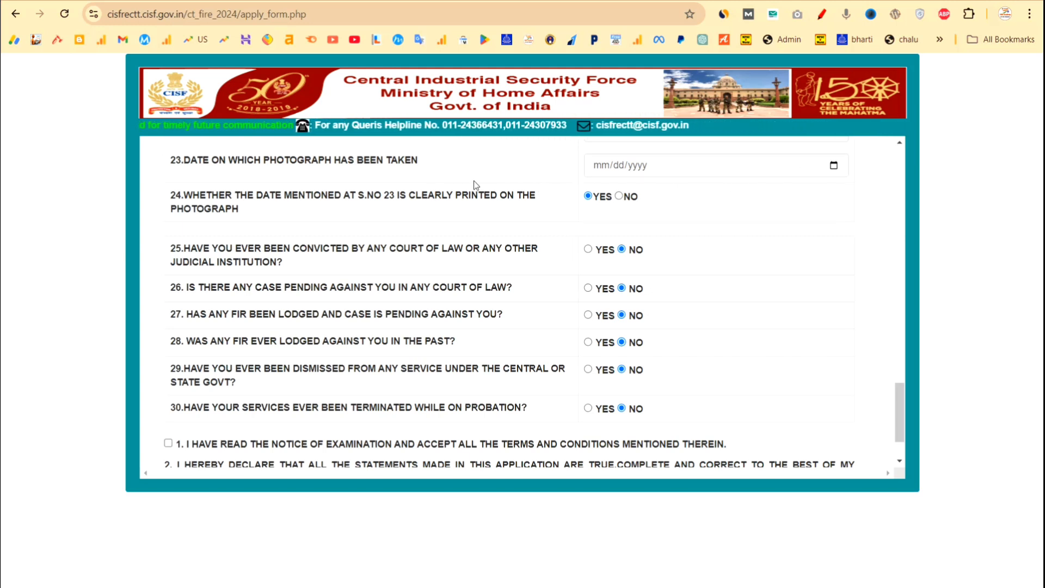
click(833, 165)
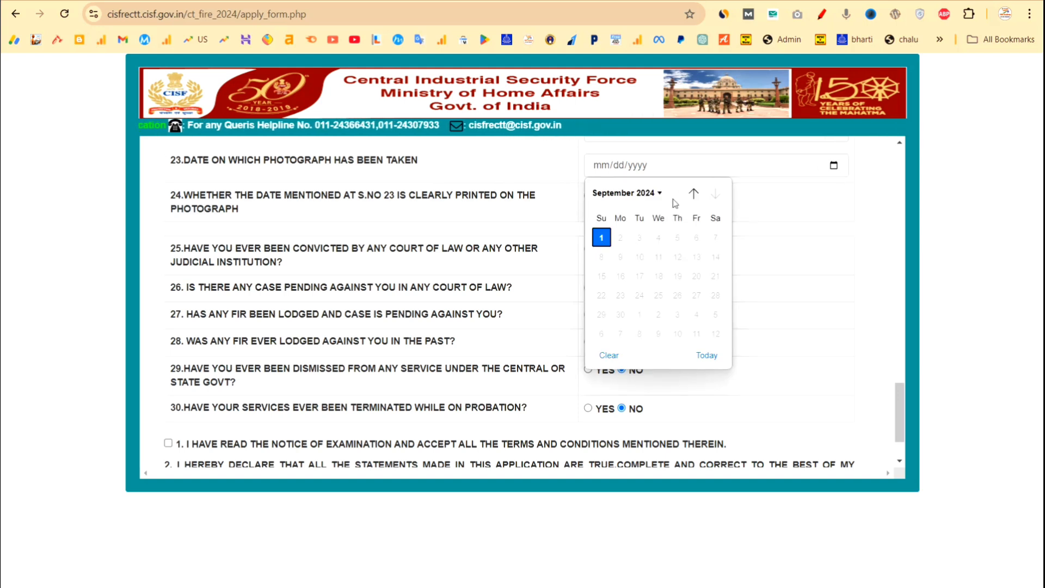
click(648, 193)
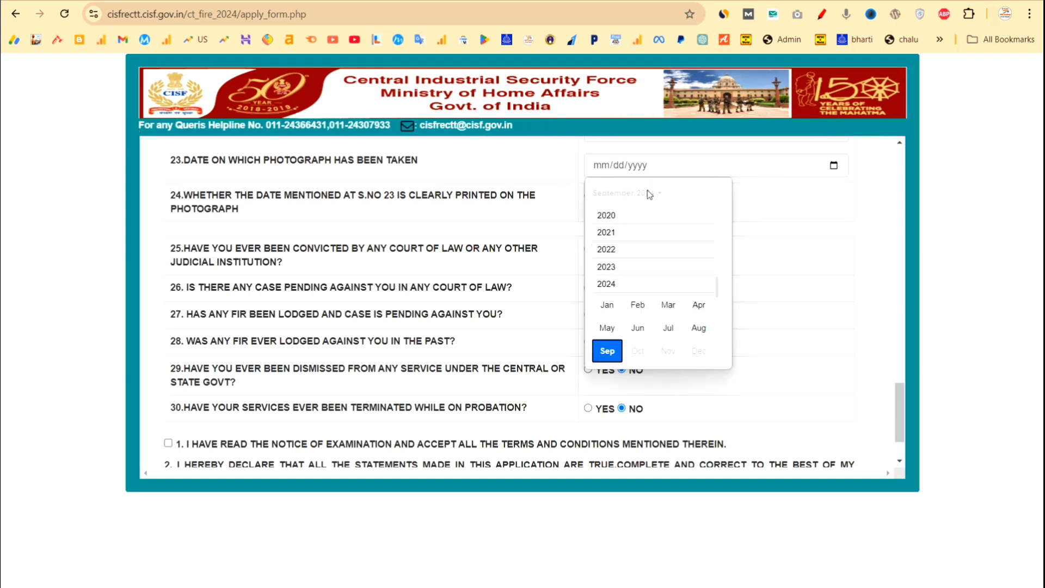
click(670, 329)
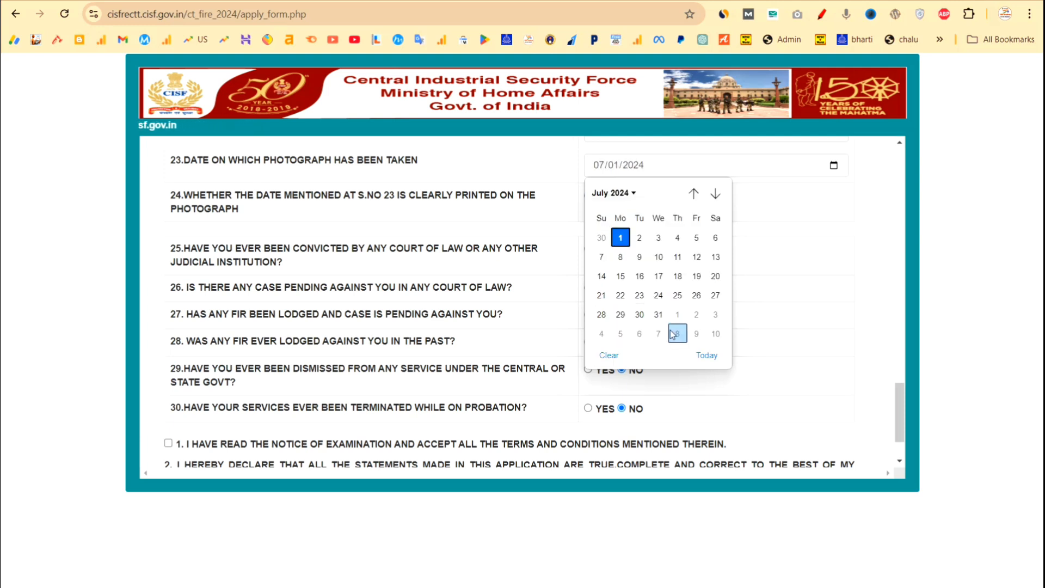
click(658, 295)
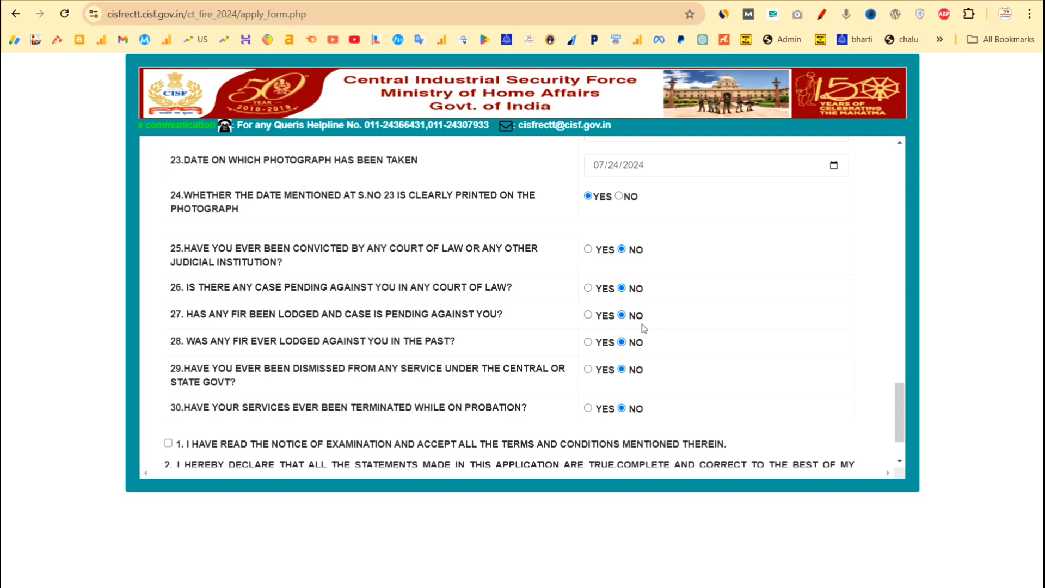
- Accept the notice of examination's terms and conditions, then save the application form and proceed to its preview
click(587, 250)
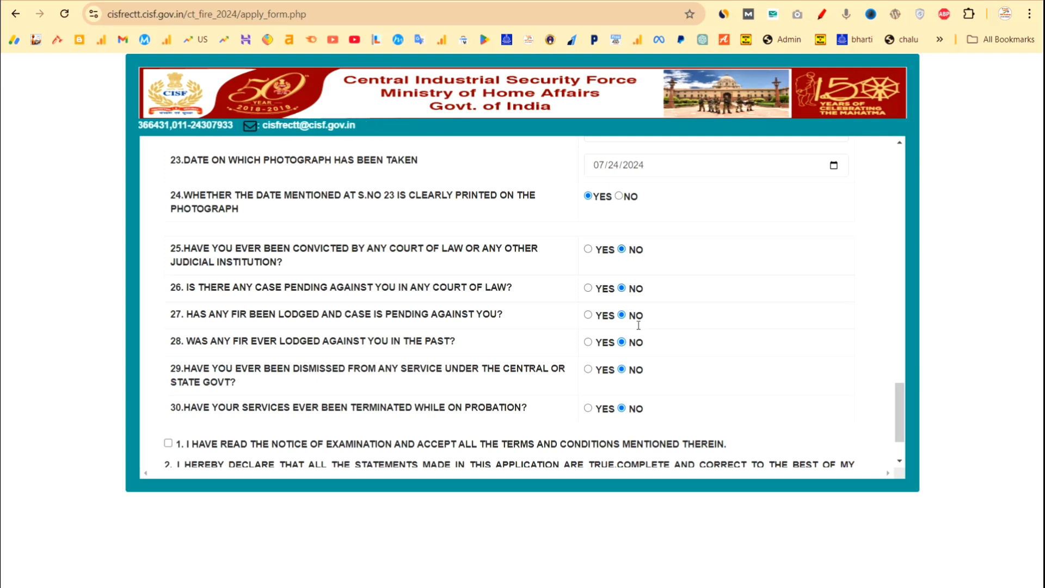
scroll(655, 366, down, 3)
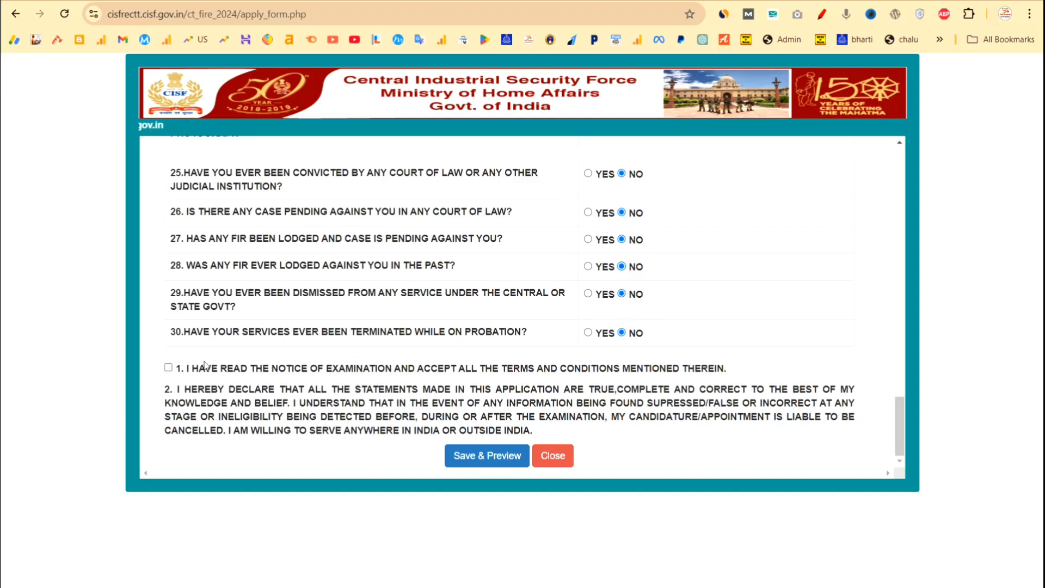
click(168, 367)
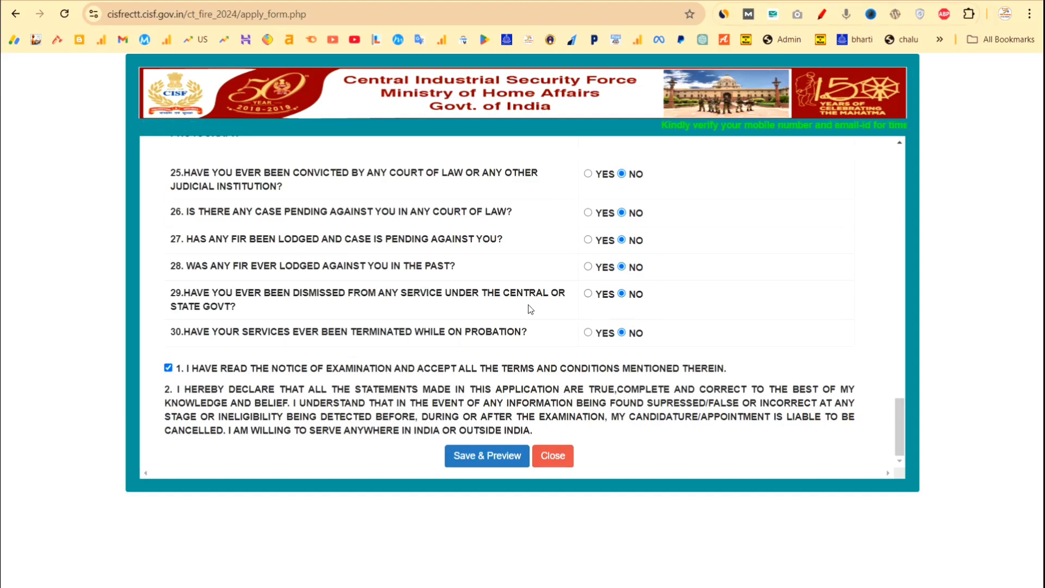
click(490, 456)
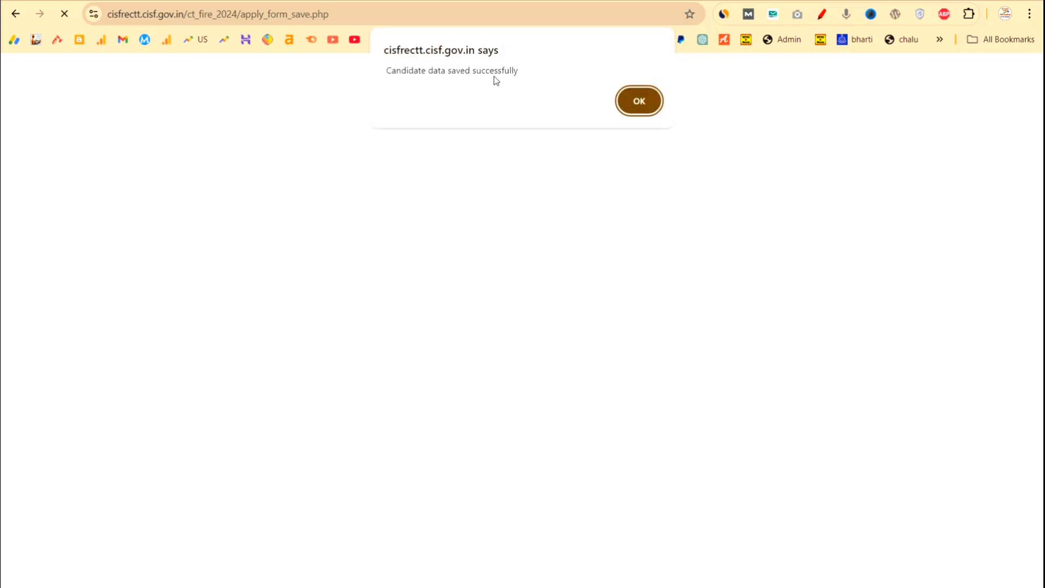
click(637, 100)
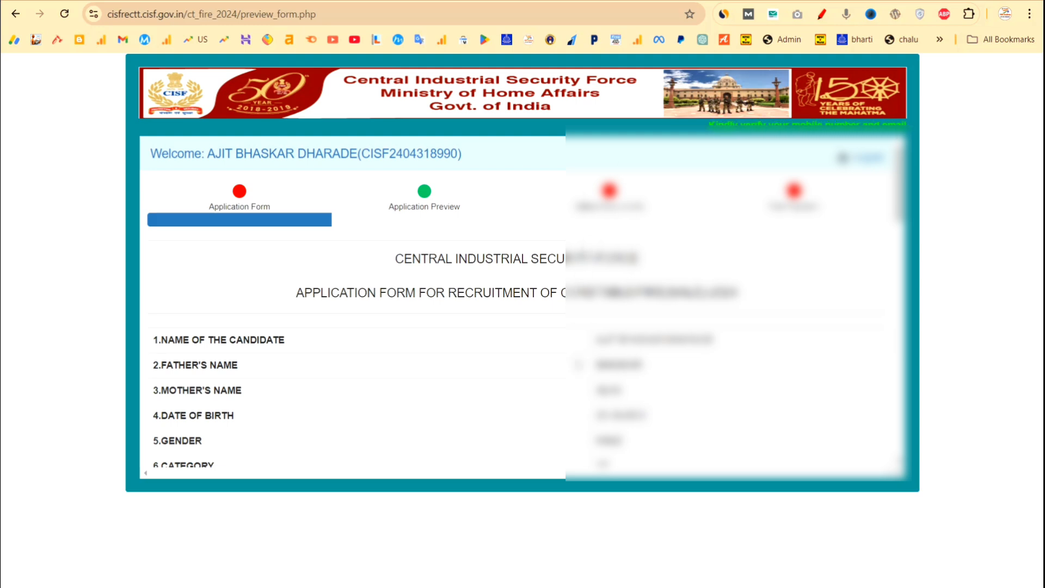
- Review the application preview, accept the no-changes-after-submission statement and make the final submission
scroll(578, 365, down, 2)
scroll(578, 365, down, 5)
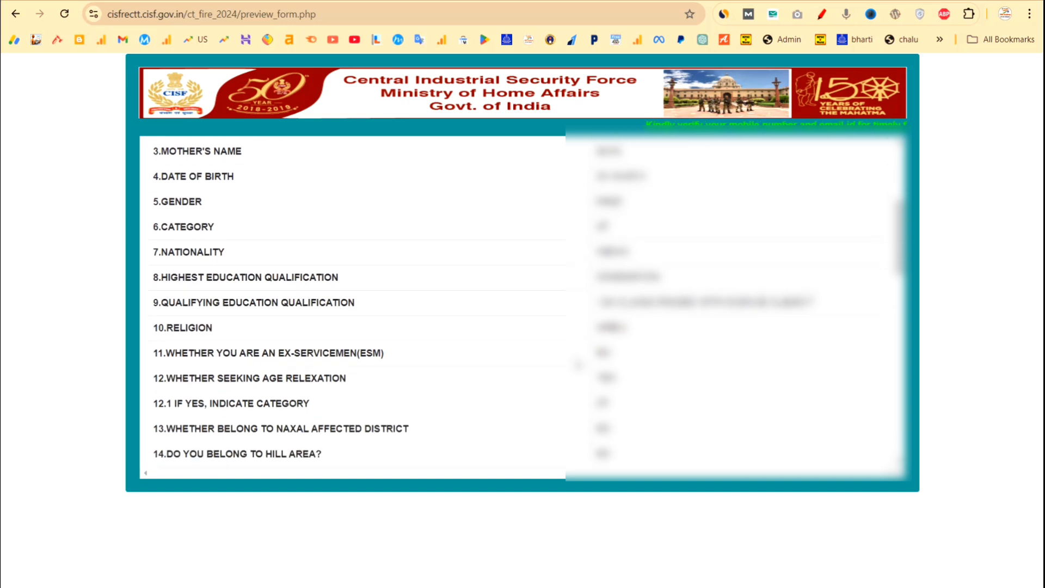
scroll(578, 364, down, 4)
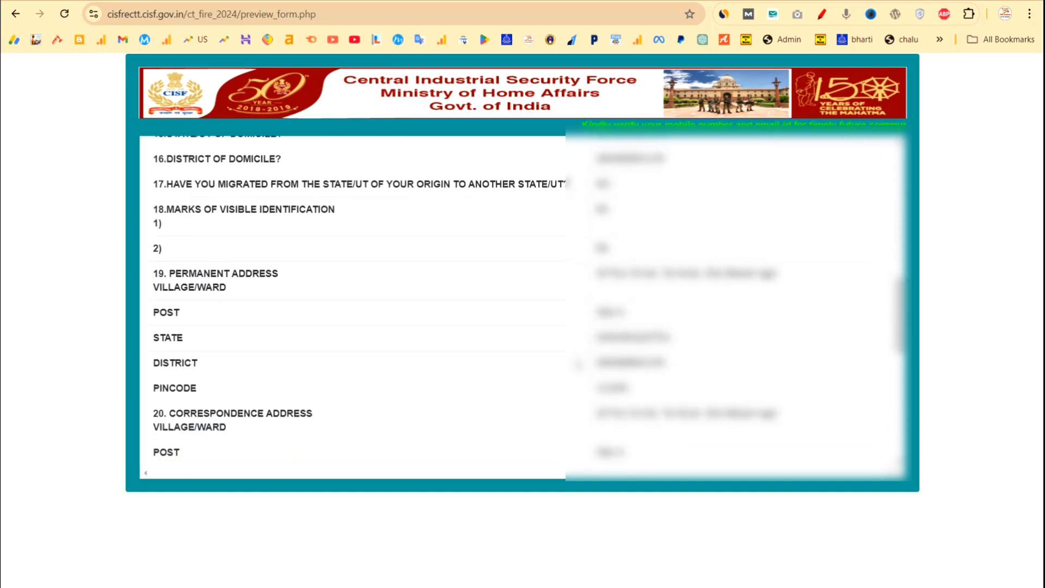
scroll(578, 365, down, 7)
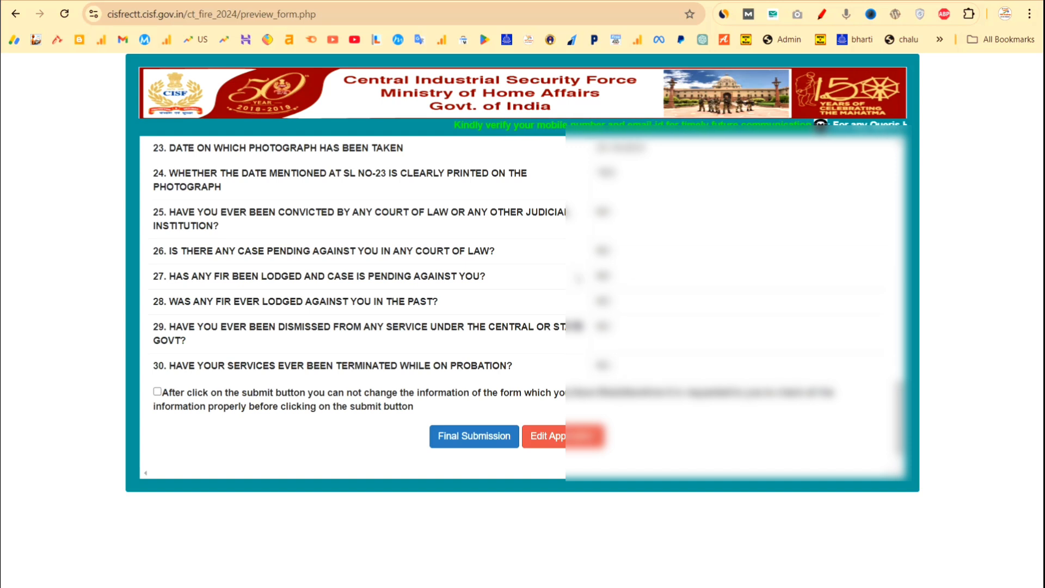
click(457, 442)
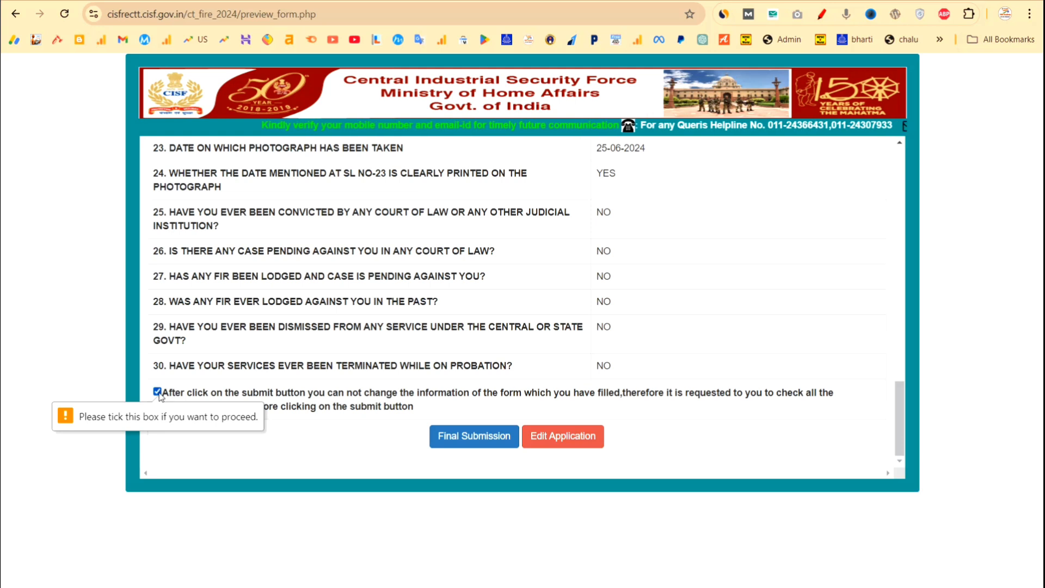
click(356, 411)
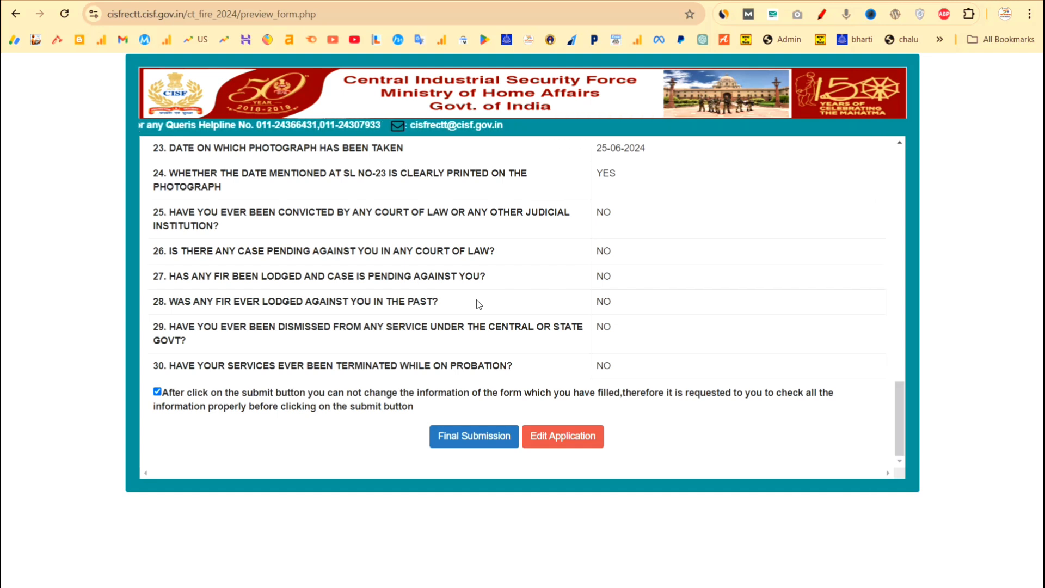
click(449, 445)
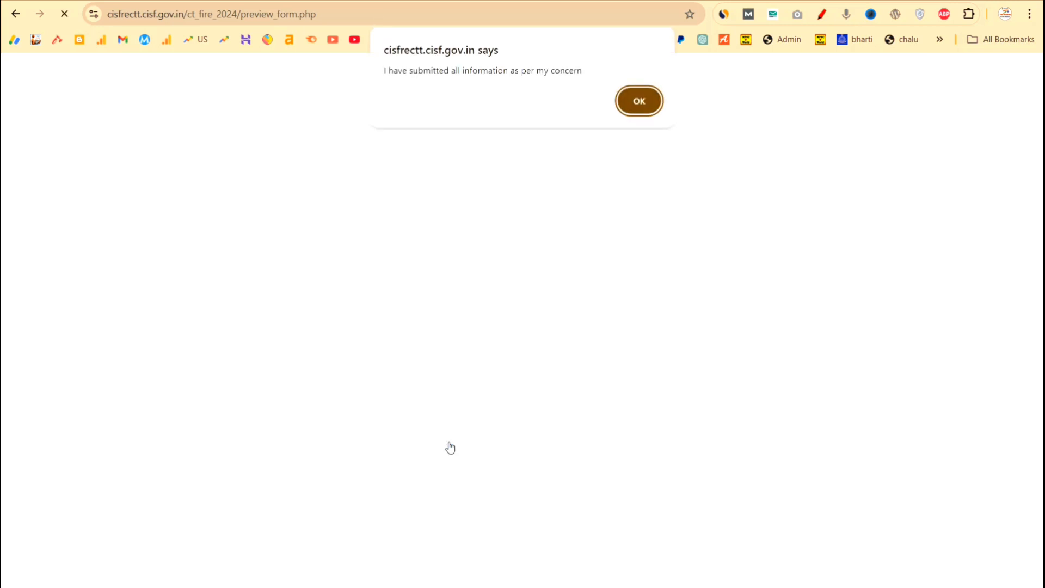
click(641, 105)
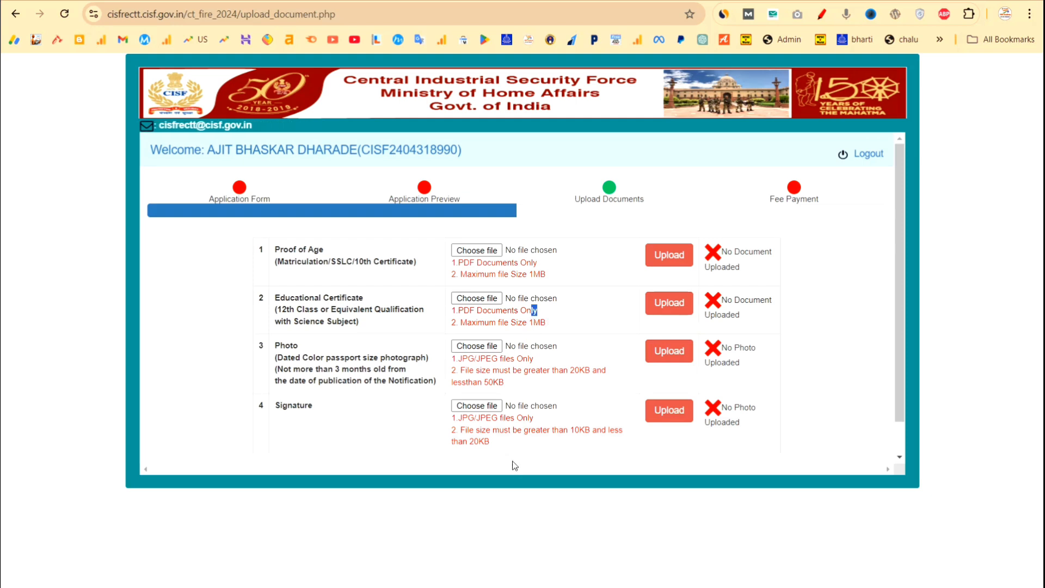
- Check the file size limits for the signature and photo uploads
mouse_move(493, 435)
mouse_down()
mouse_move(477, 441)
mouse_move(490, 442)
mouse_up()
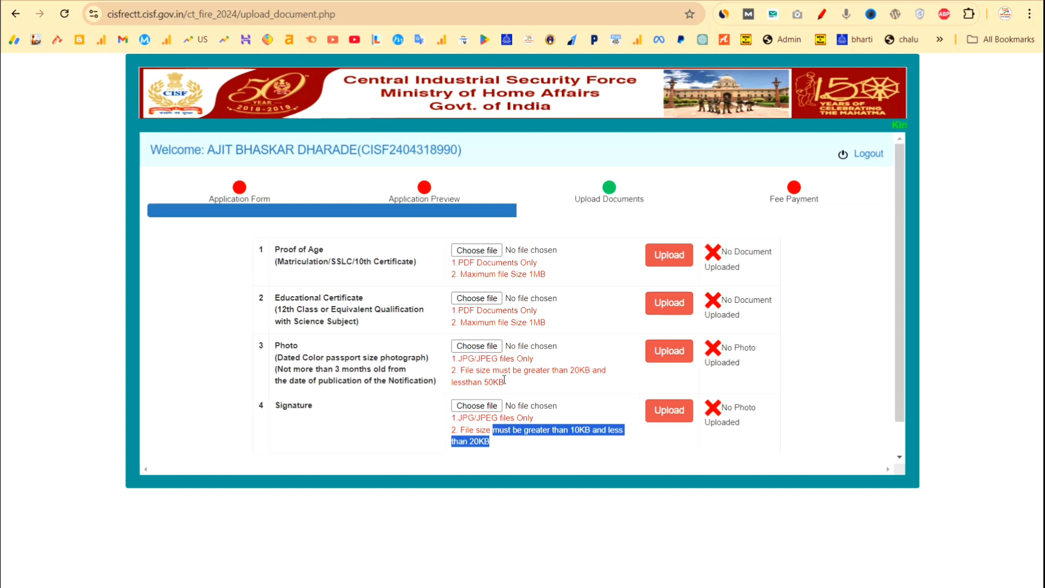
drag(508, 384, 480, 385)
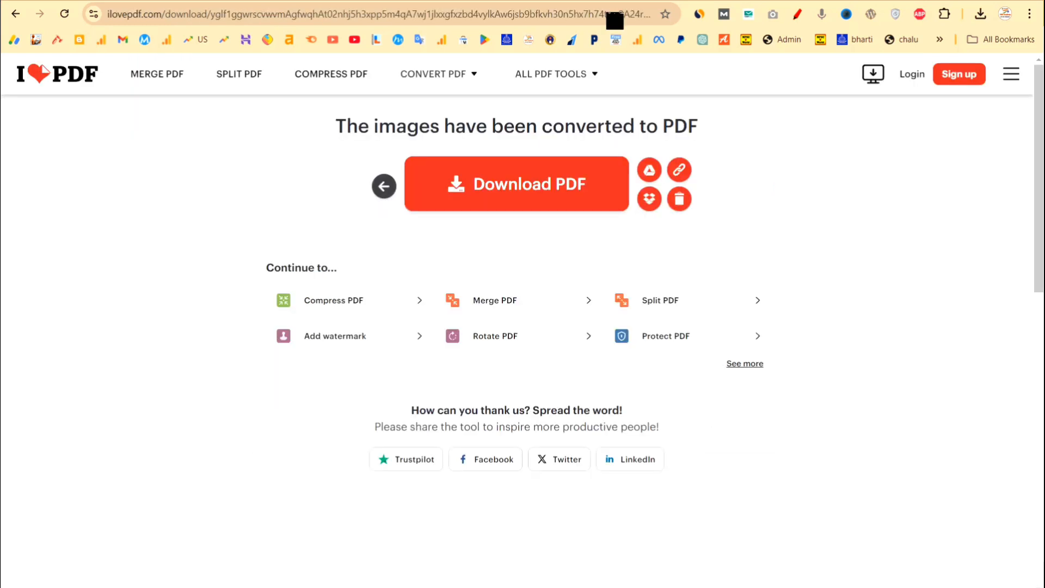
- Return to the "photo pdf" search results and open iLovePDF's JPG to PDF converter
scroll(234, 266, left, 10)
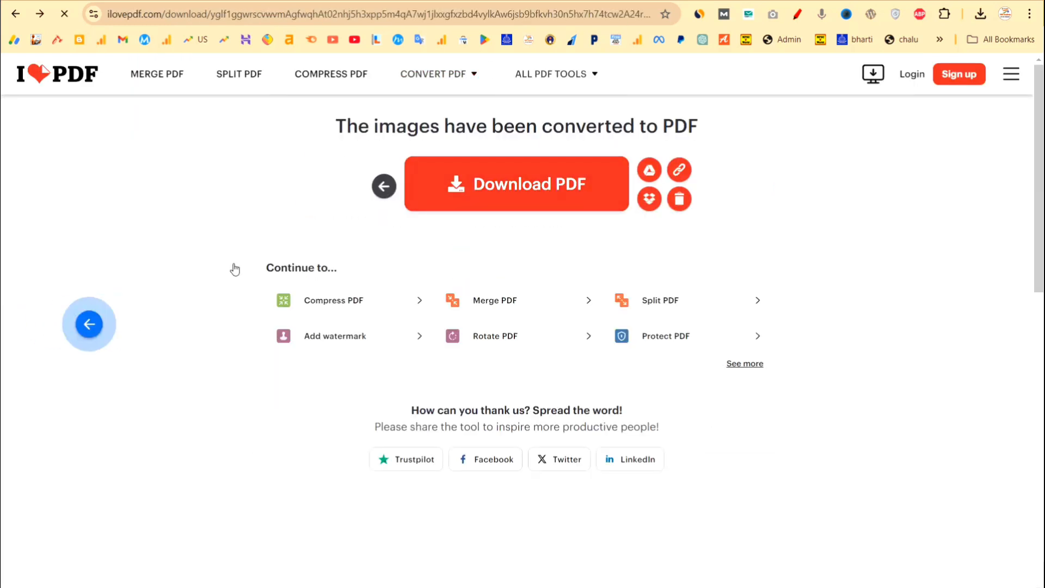
scroll(234, 267, right, 10)
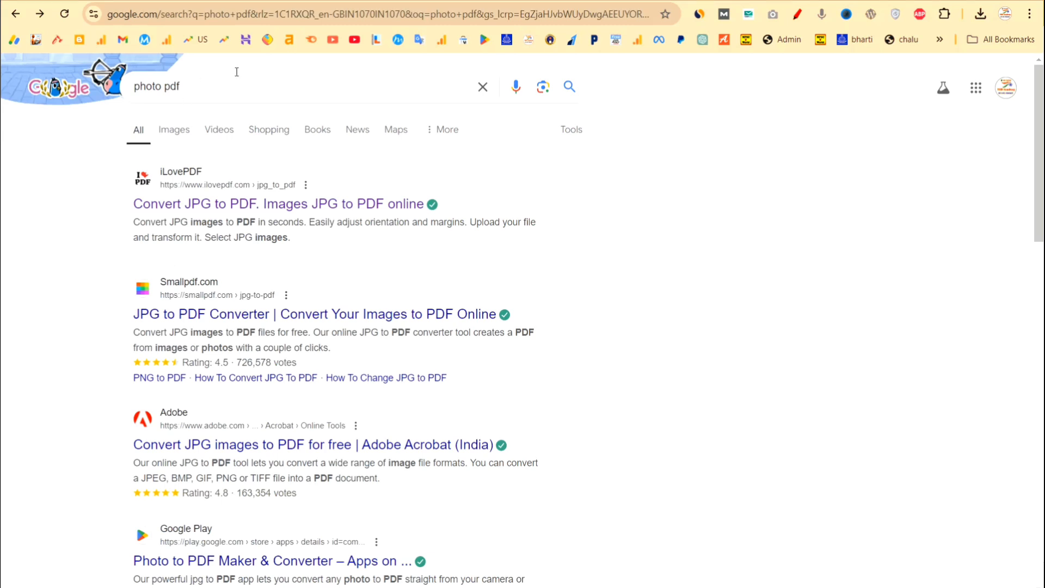
click(187, 207)
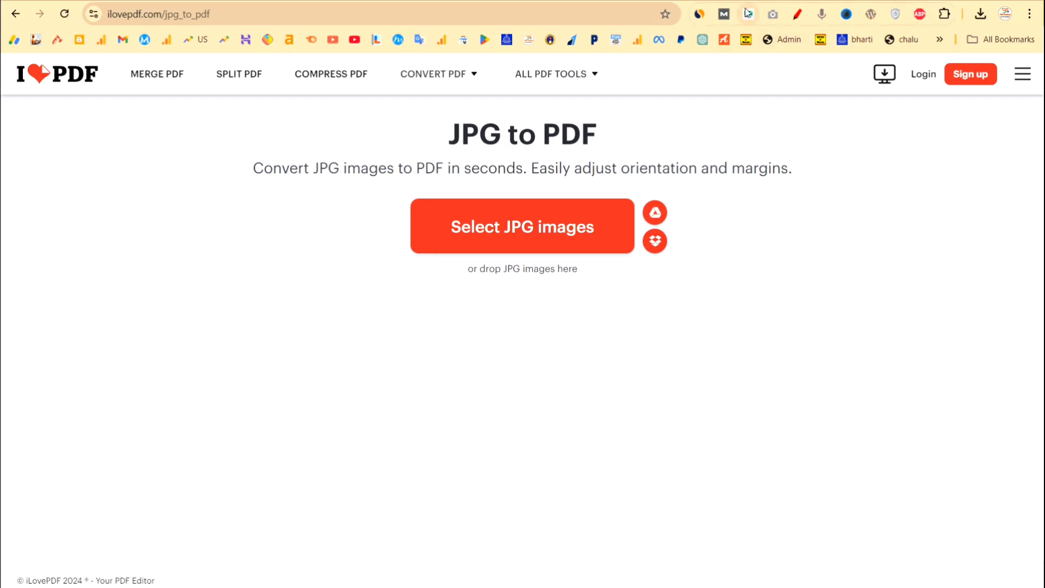
- Switch back to the CISF recruitment portal and upload the 10th board certificate PDF as proof of age
click(677, 1)
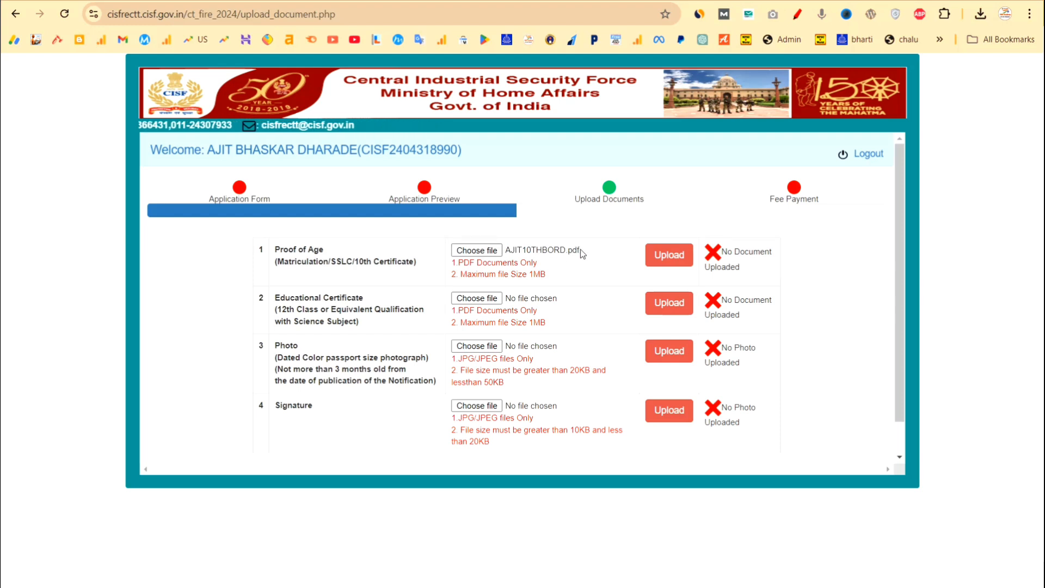
click(662, 257)
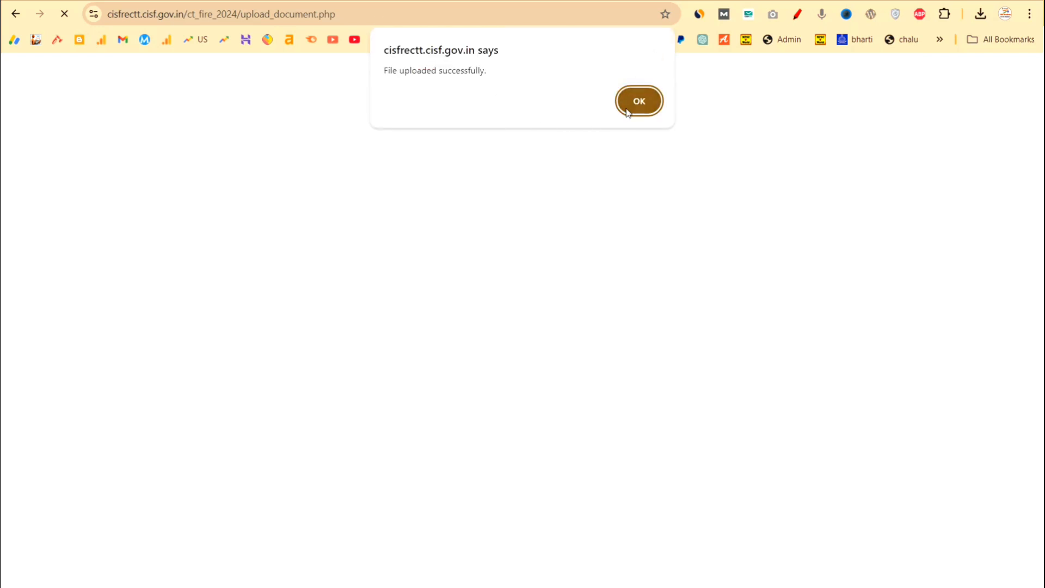
click(626, 111)
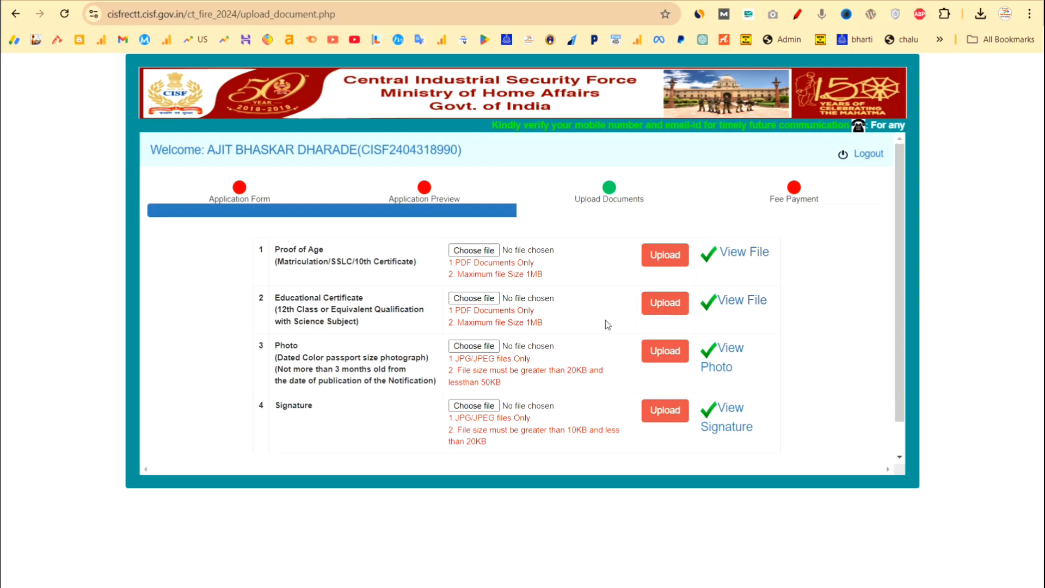
- Submit the uploaded documents, continue to the fee payment stage and check the fee exemption status
scroll(554, 336, down, 1)
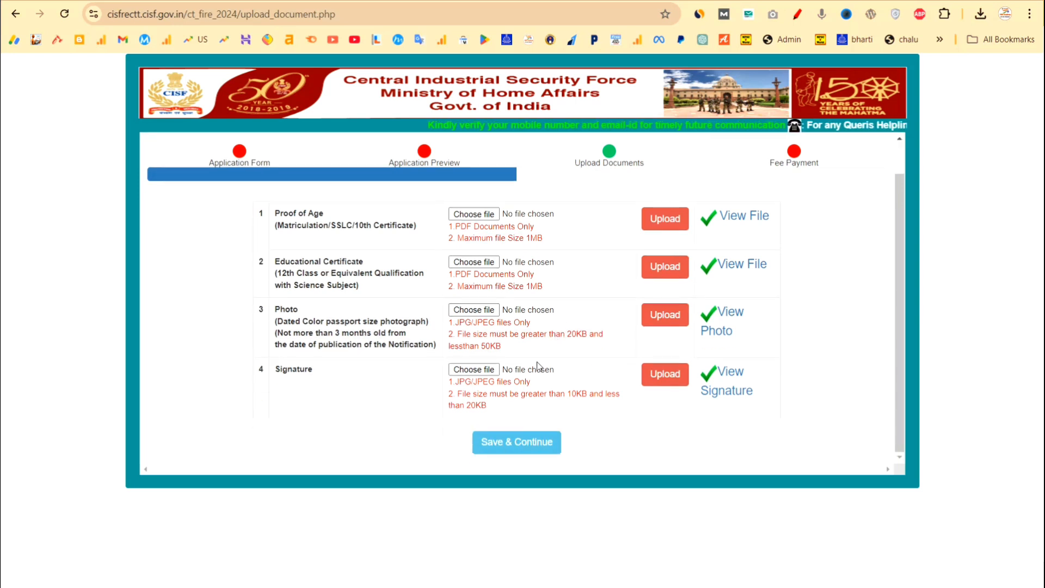
click(510, 448)
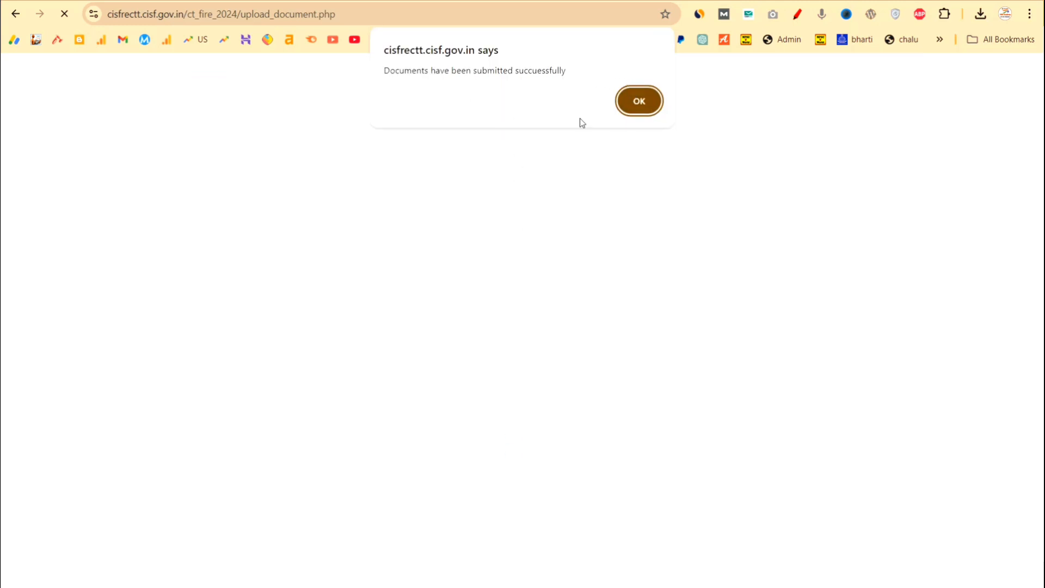
click(639, 101)
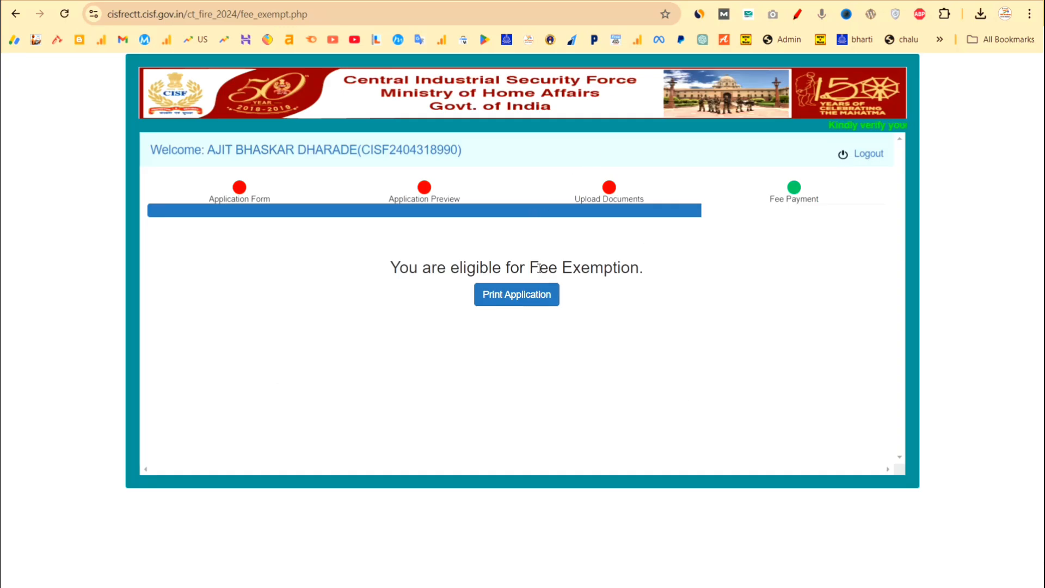
drag(531, 267, 647, 269)
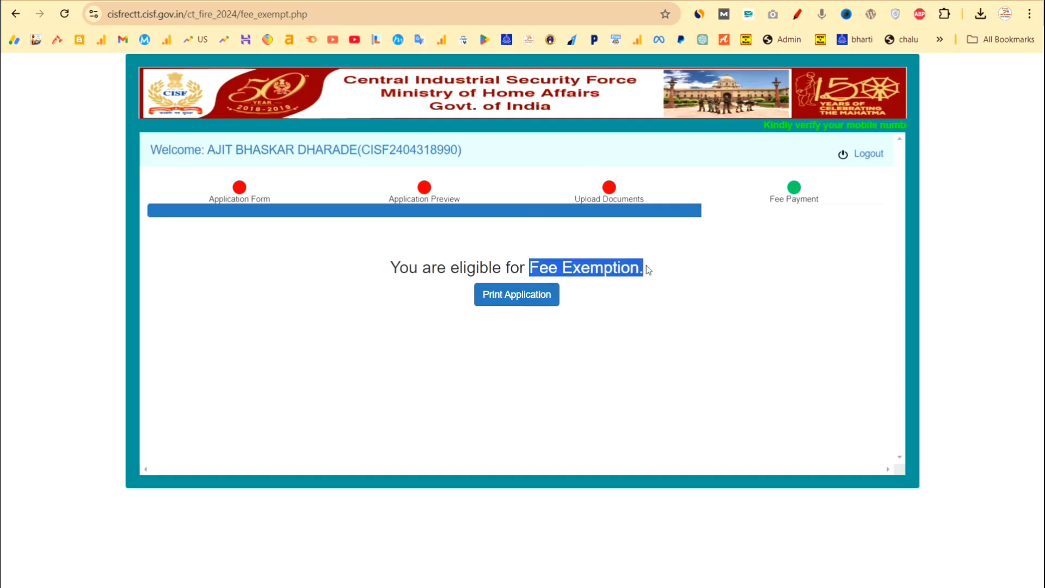
click(755, 249)
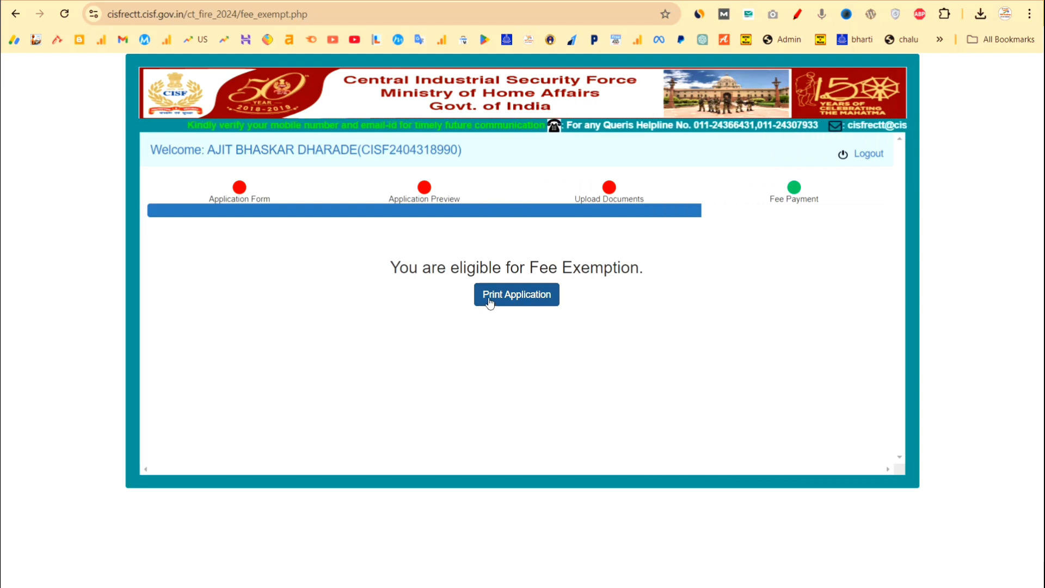
- Open the printable application form and review it through to the declaration at its end
click(507, 299)
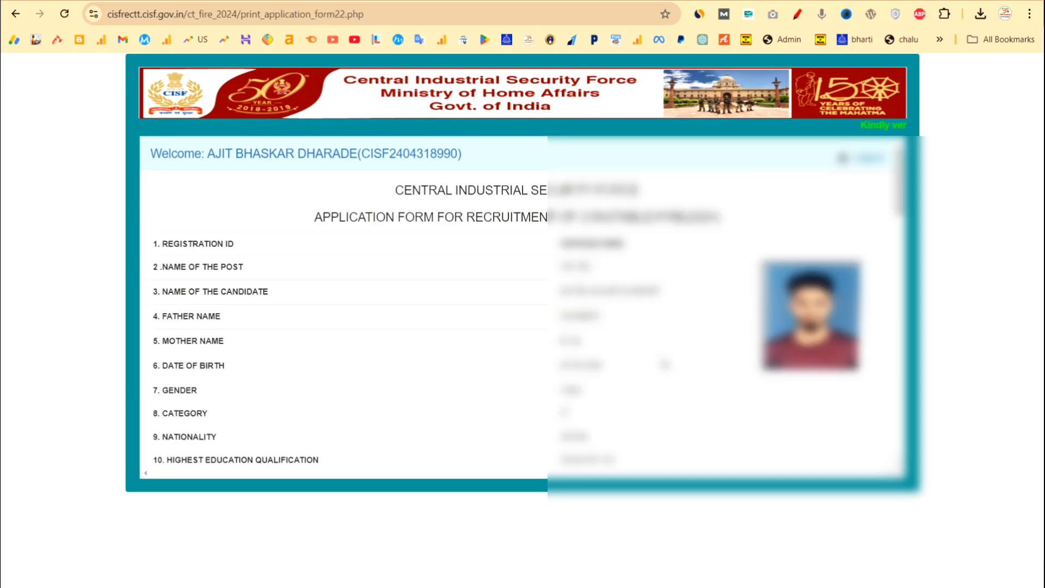
scroll(665, 364, down, 1)
scroll(665, 364, up, 1)
scroll(522, 307, down, 20)
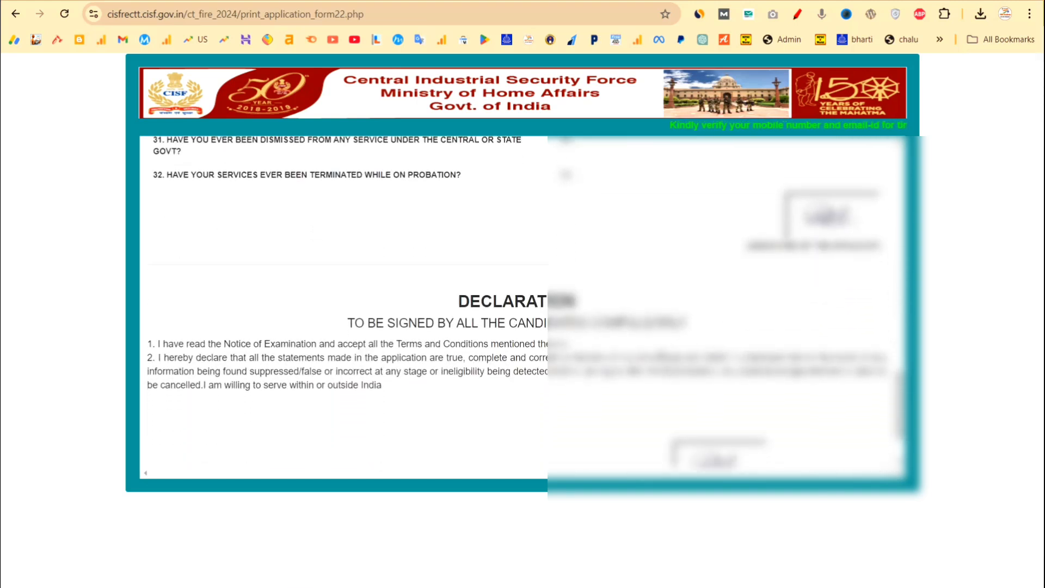
scroll(523, 307, down, 2)
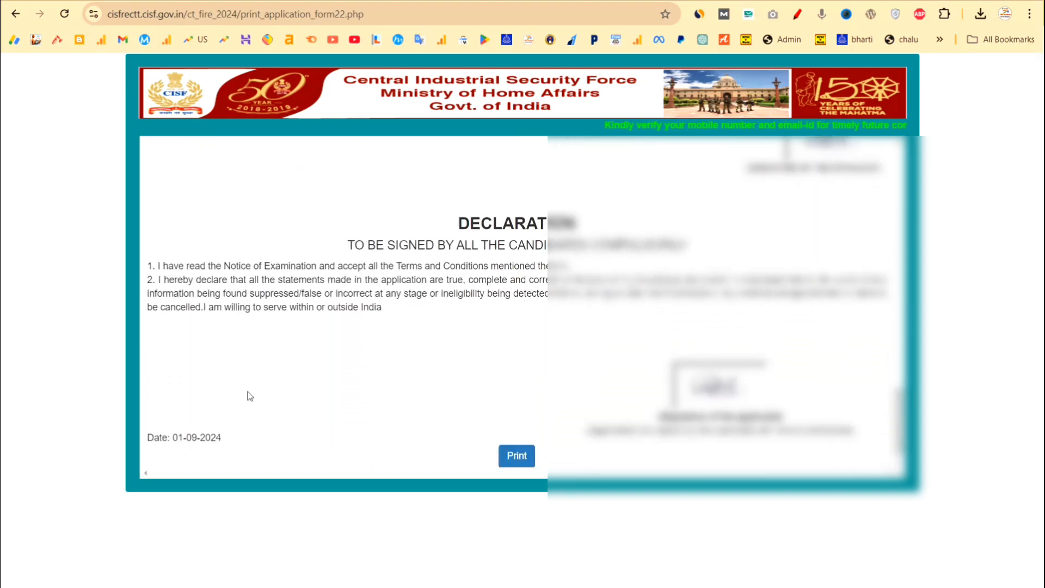